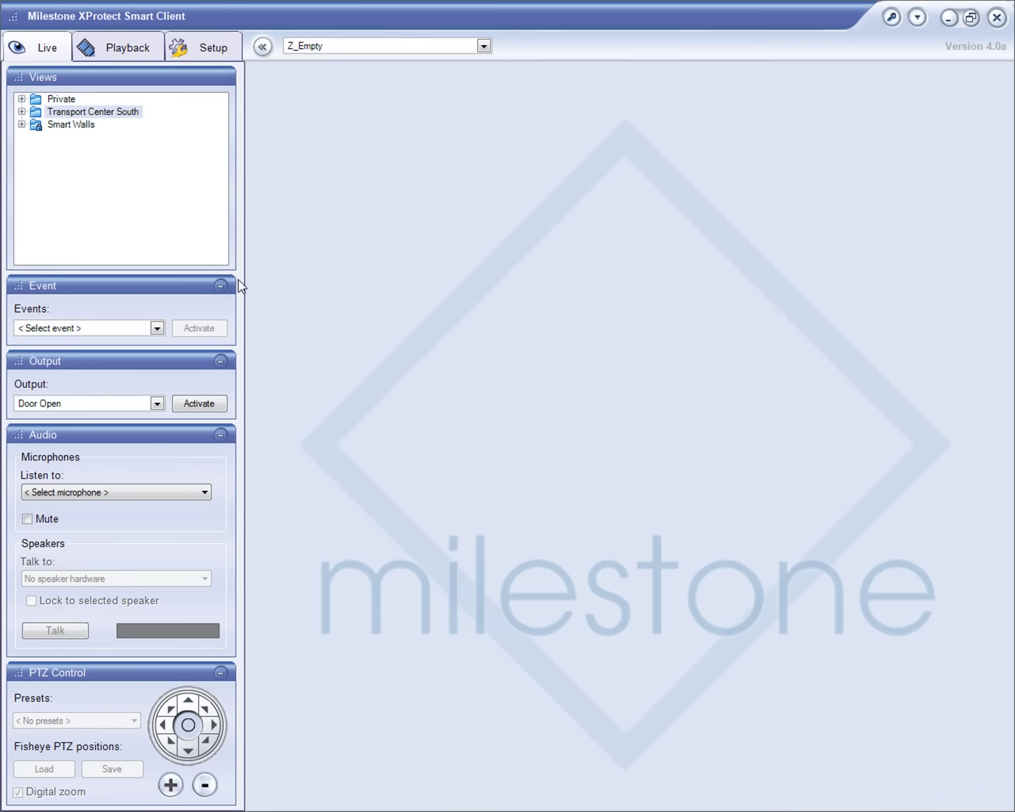
Step: Open the _Map with Smart Wall Control view from the Transport Center South views folder
left_click(22, 110)
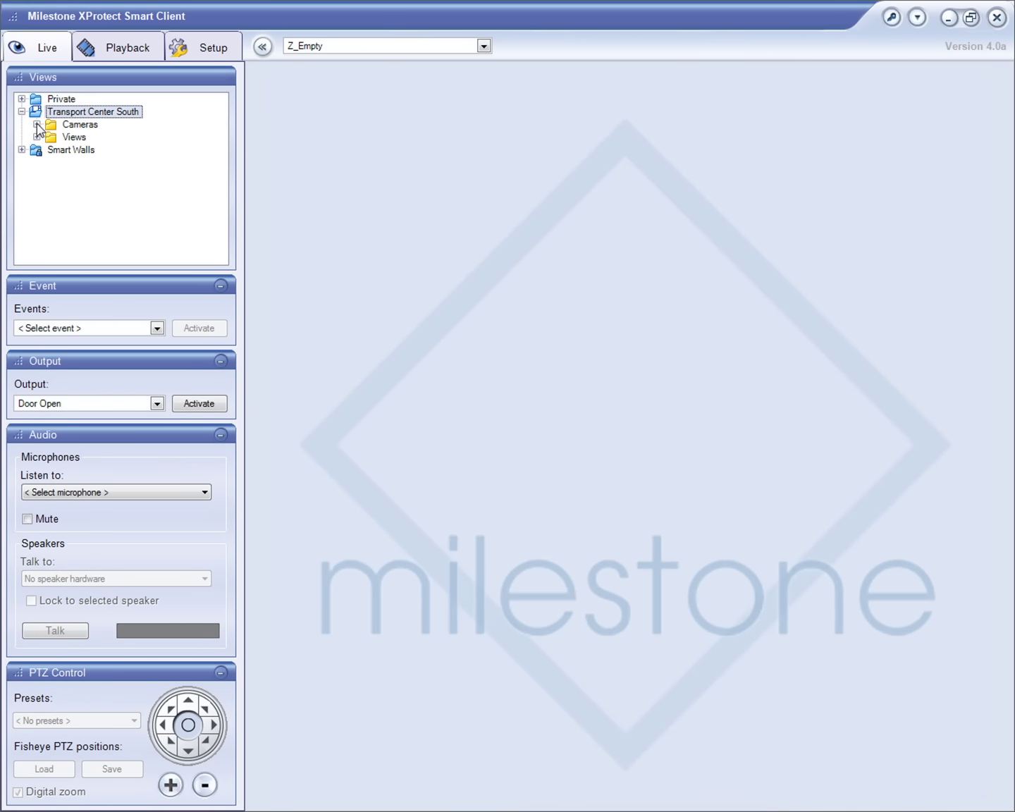
left_click(37, 136)
left_click(48, 137)
left_click(97, 156)
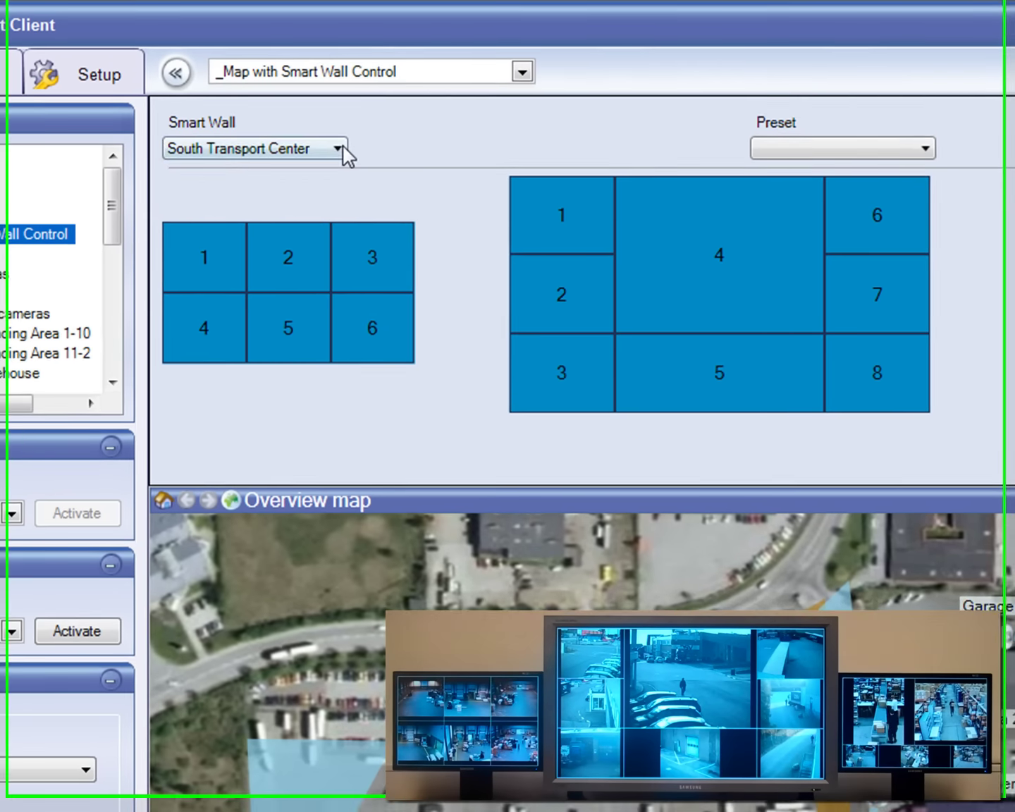
Step: Keep South Transport Center as the controlled Smart Wall and scroll the Views tree down
left_click(341, 148)
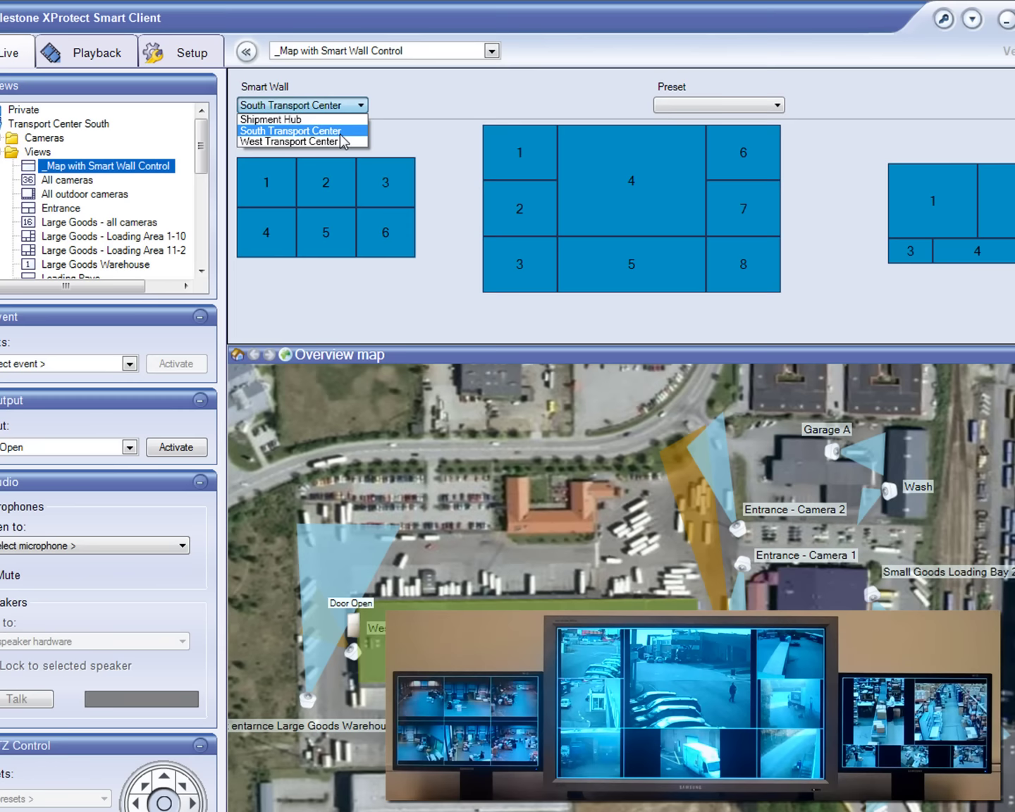
left_click(346, 123)
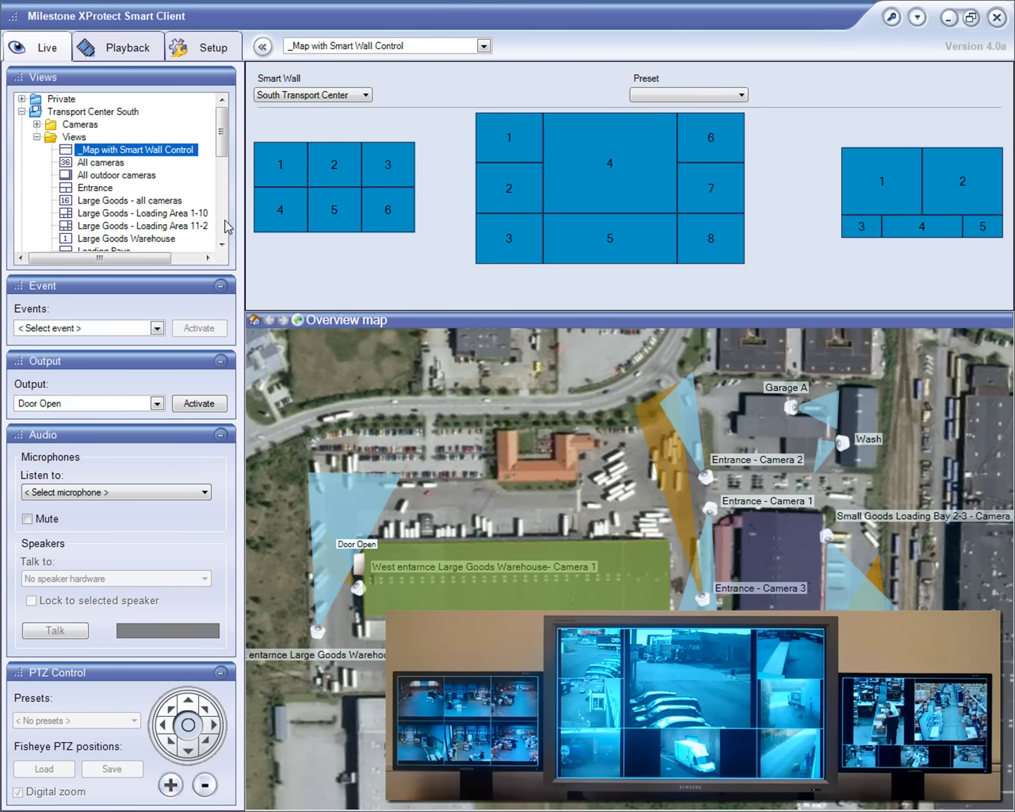
left_click(222, 245)
left_click(222, 245)
left_click(223, 244)
left_click(222, 244)
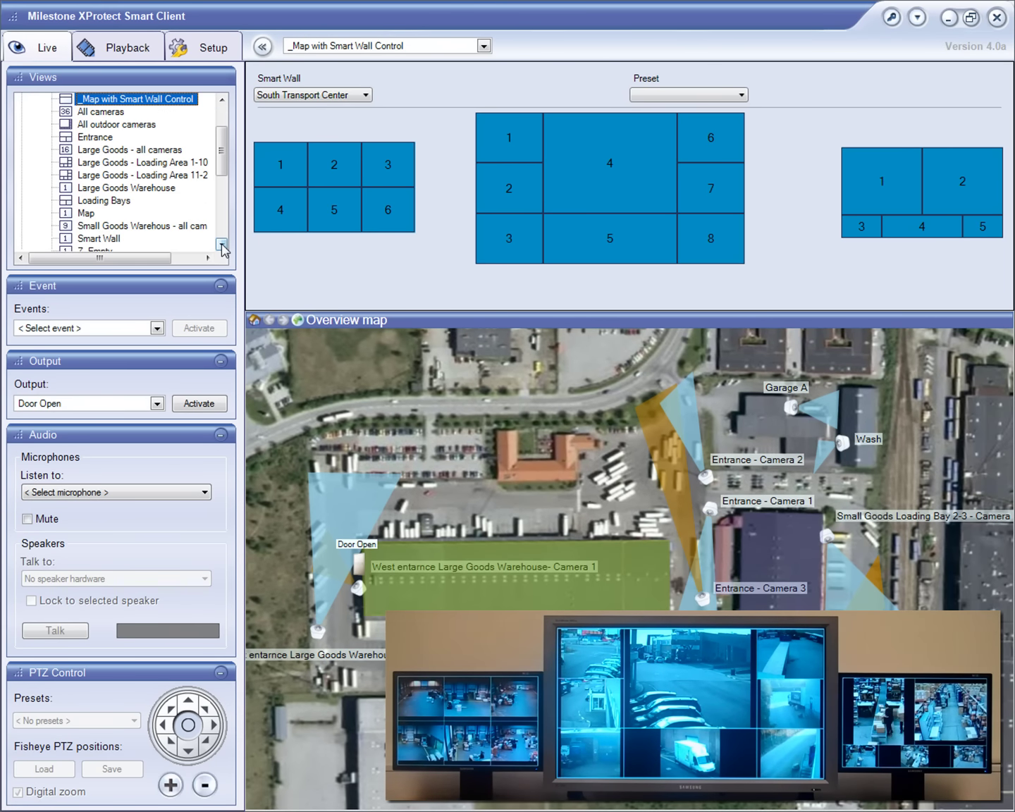
left_click(222, 245)
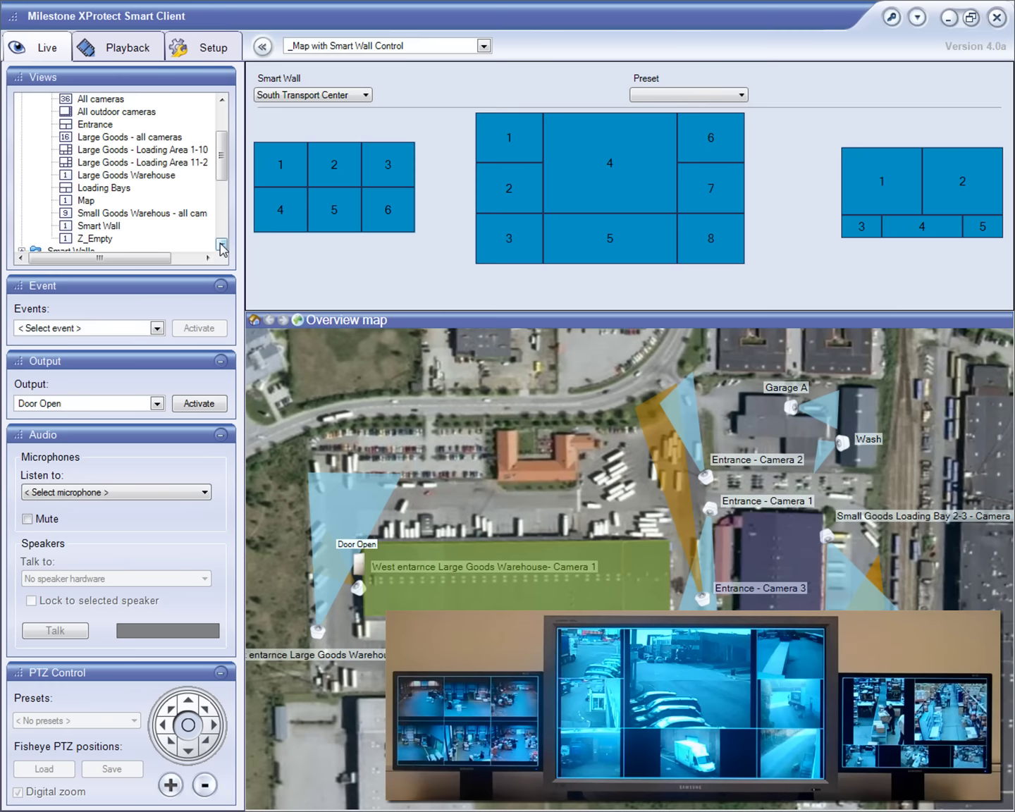
Step: List all Small Goods Warehouse cameras and send Packing Area - Camera 1 to Center Monitor position 4
left_click(163, 214)
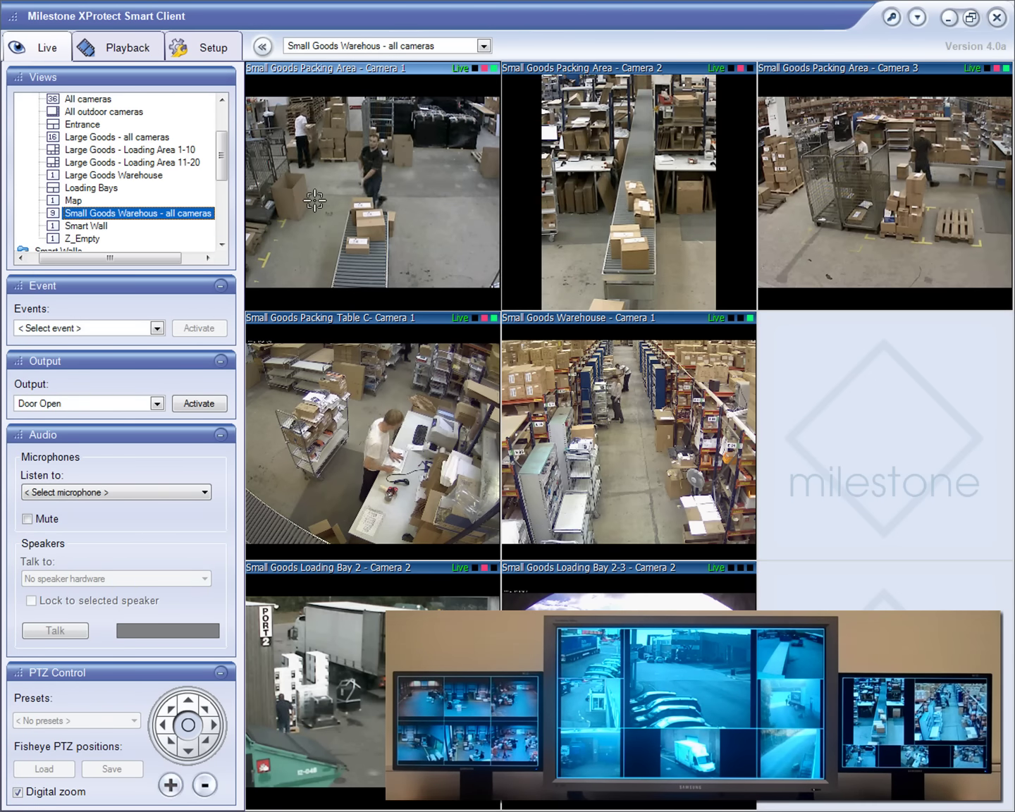
right_click(315, 200)
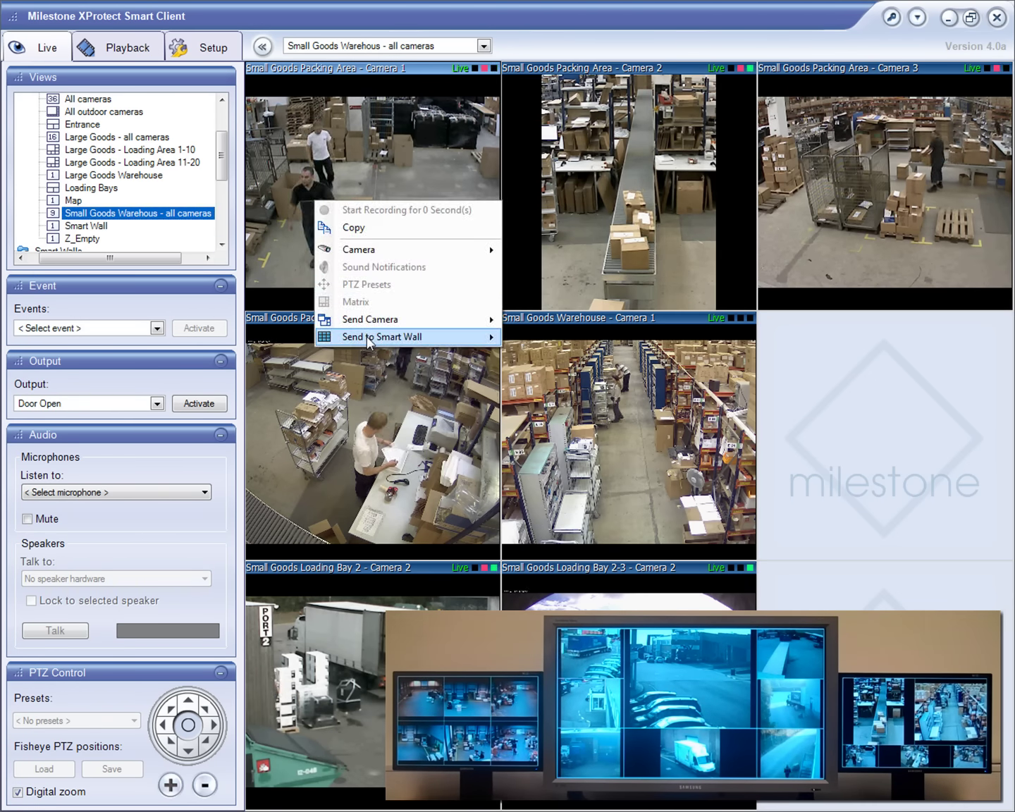
mouse_move(370, 341)
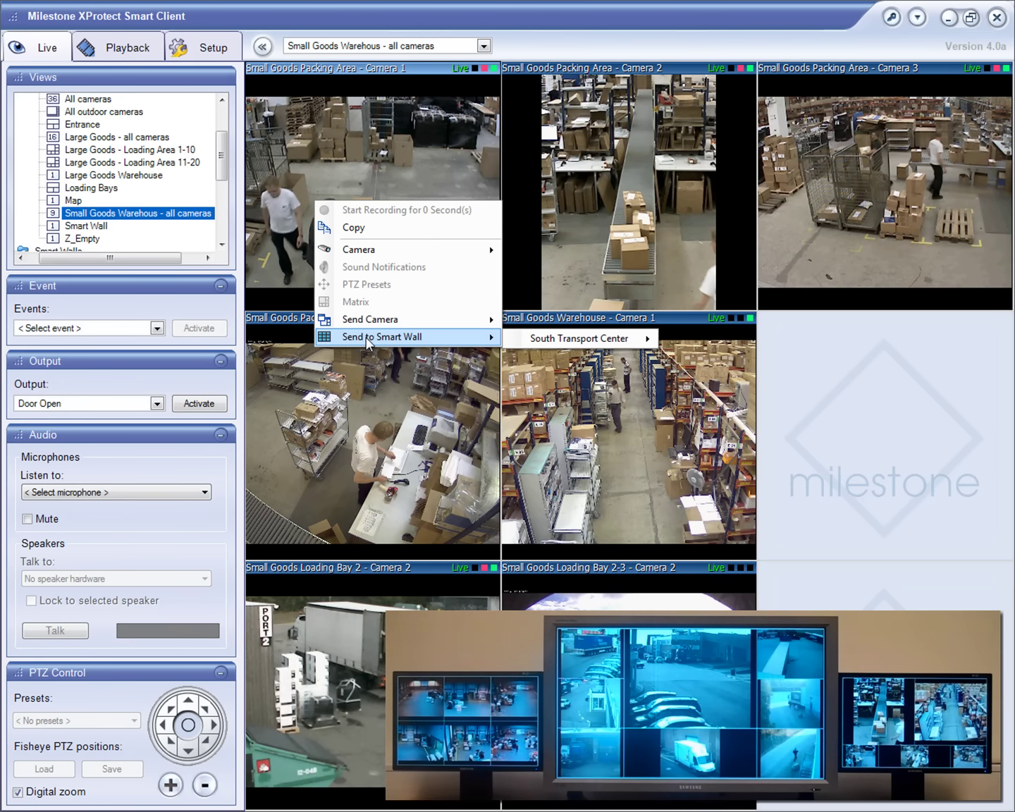
mouse_move(574, 342)
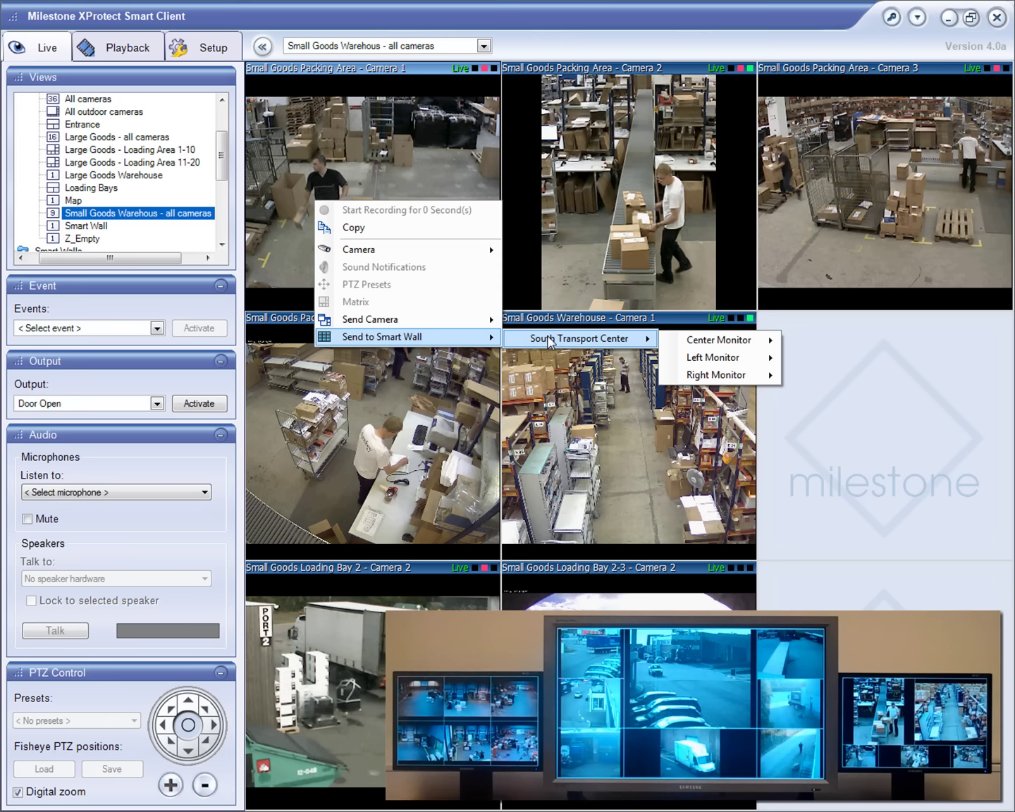
mouse_move(733, 340)
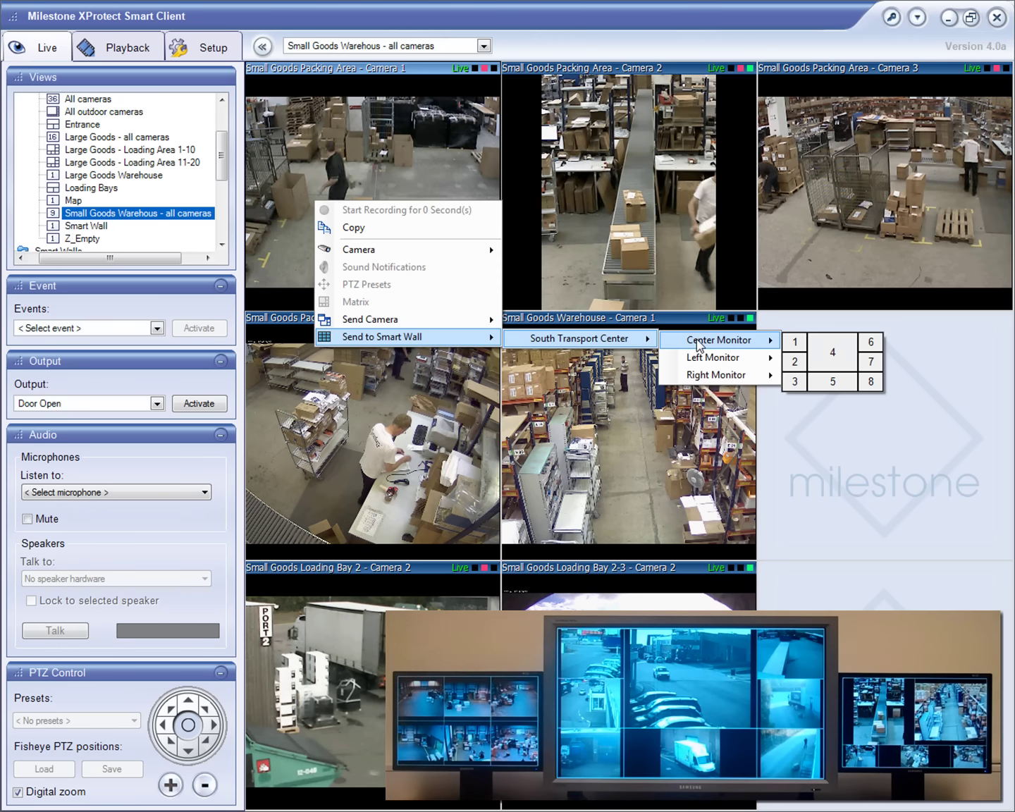
left_click(839, 351)
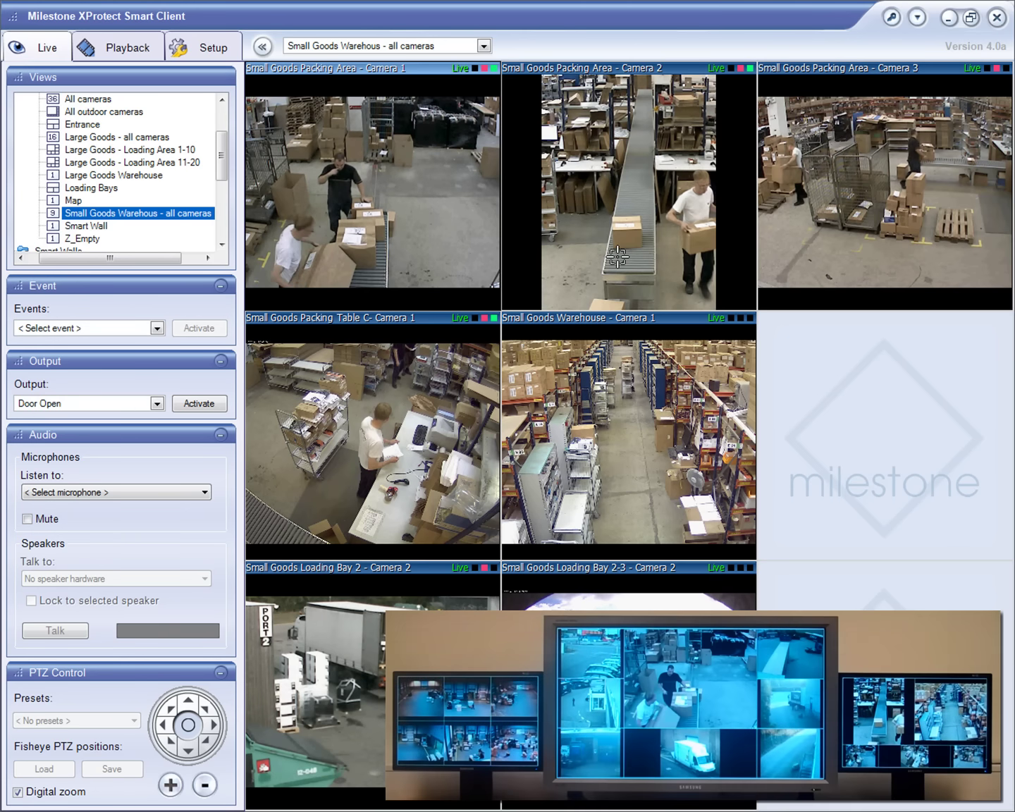
Step: Return to the map view and give the center monitor a three-pane saved view
left_click(223, 99)
left_click(222, 99)
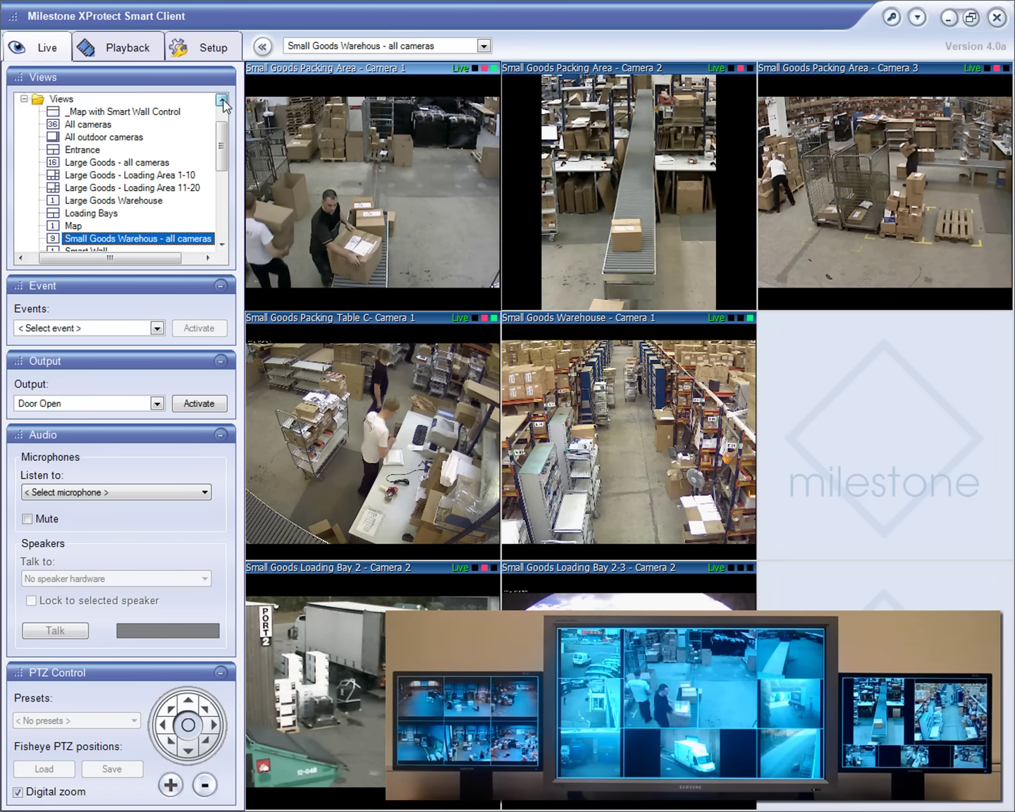
left_click(158, 114)
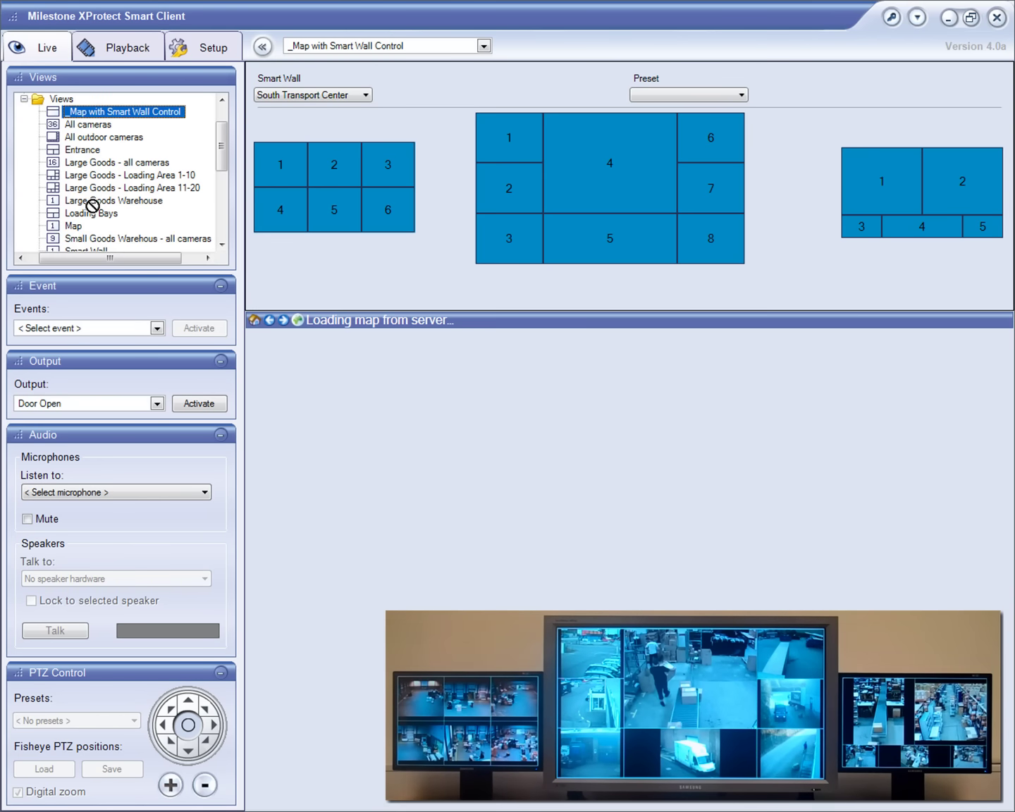
mouse_move(204, 187)
left_mouse_down()
mouse_move(501, 155)
mouse_move(579, 160)
left_mouse_up()
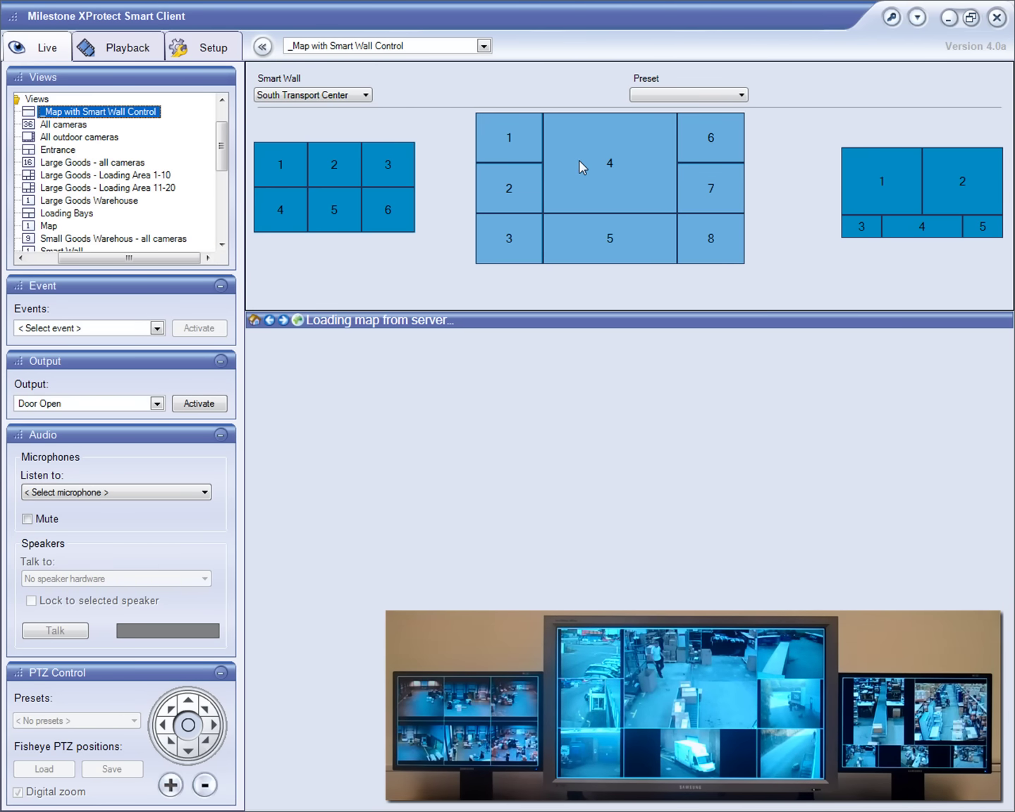
left_click_drag(580, 162, 579, 160)
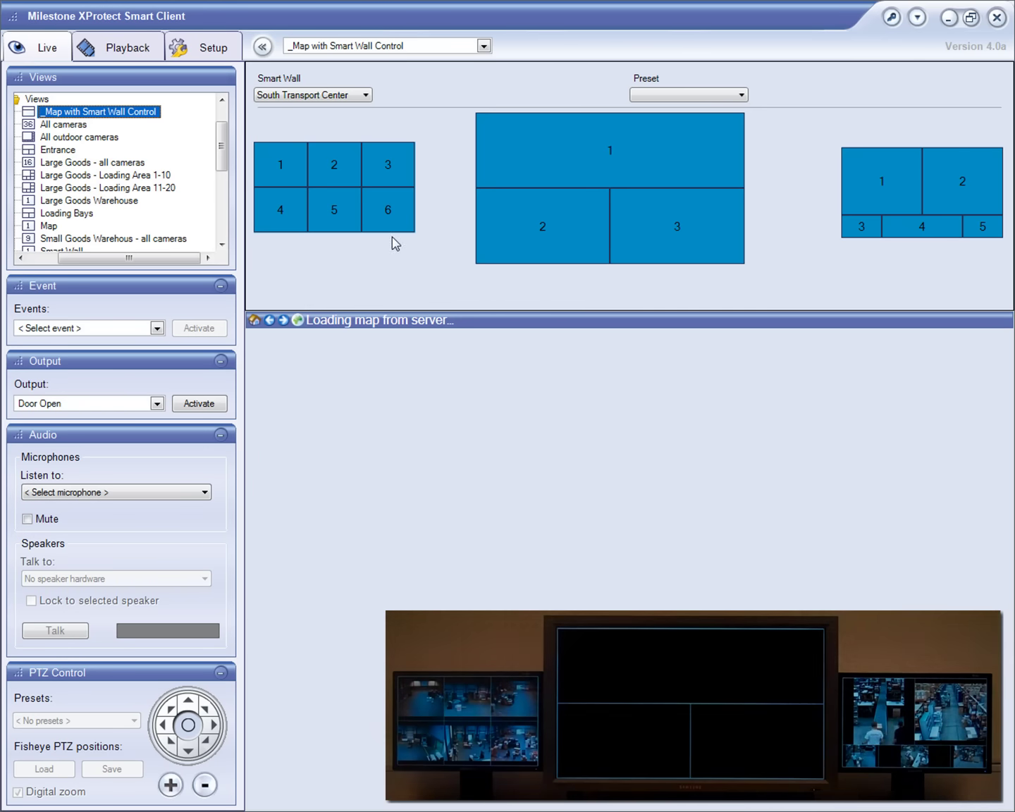
left_click_drag(170, 257, 130, 262)
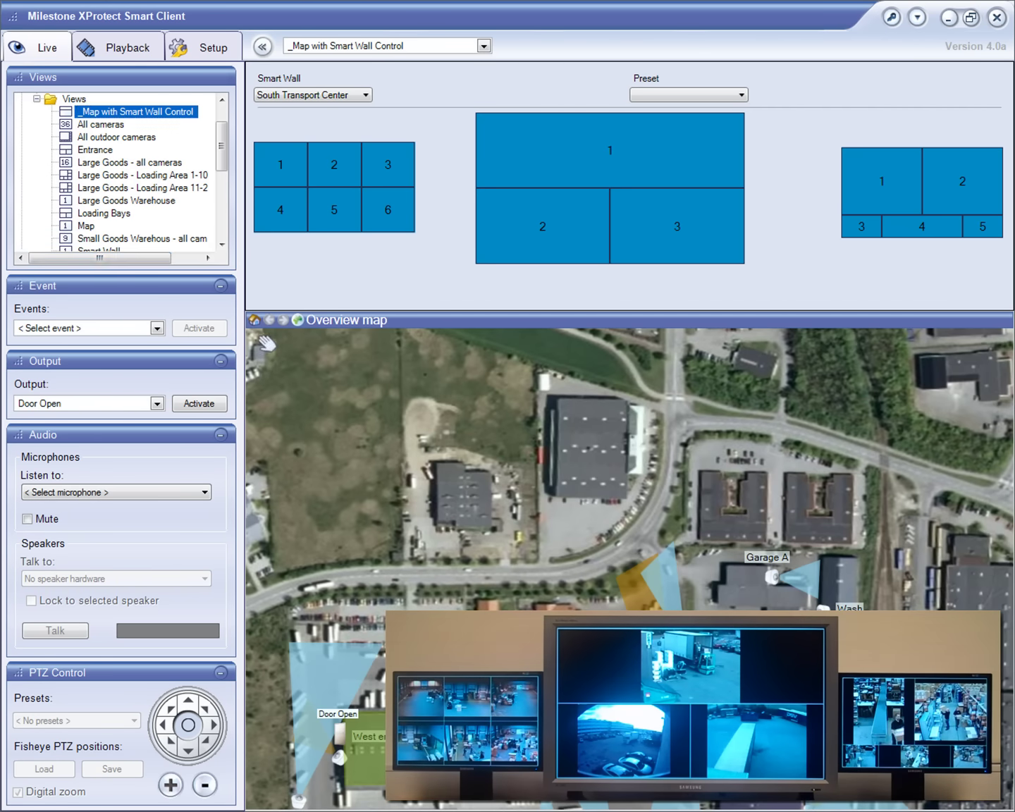
Step: Drag the Garage A, Wash and west warehouse entrance cameras from the map onto monitor panes
left_click_drag(399, 524, 387, 378)
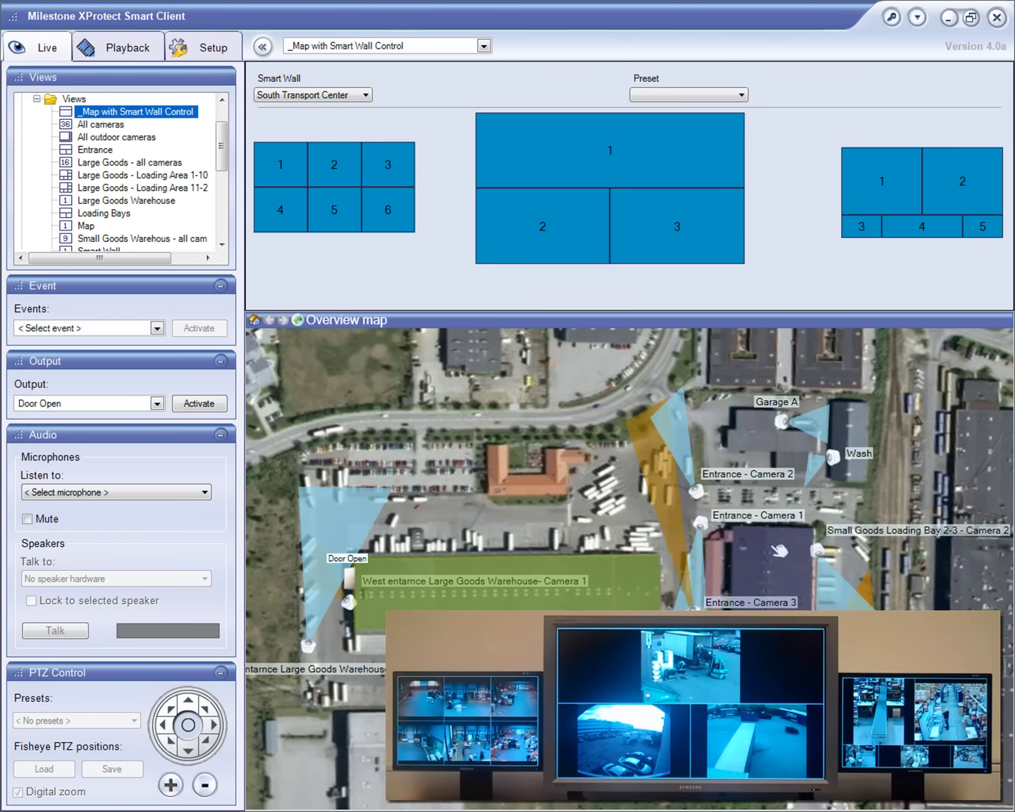
mouse_move(784, 425)
left_mouse_down()
mouse_move(719, 349)
mouse_move(603, 151)
left_mouse_up()
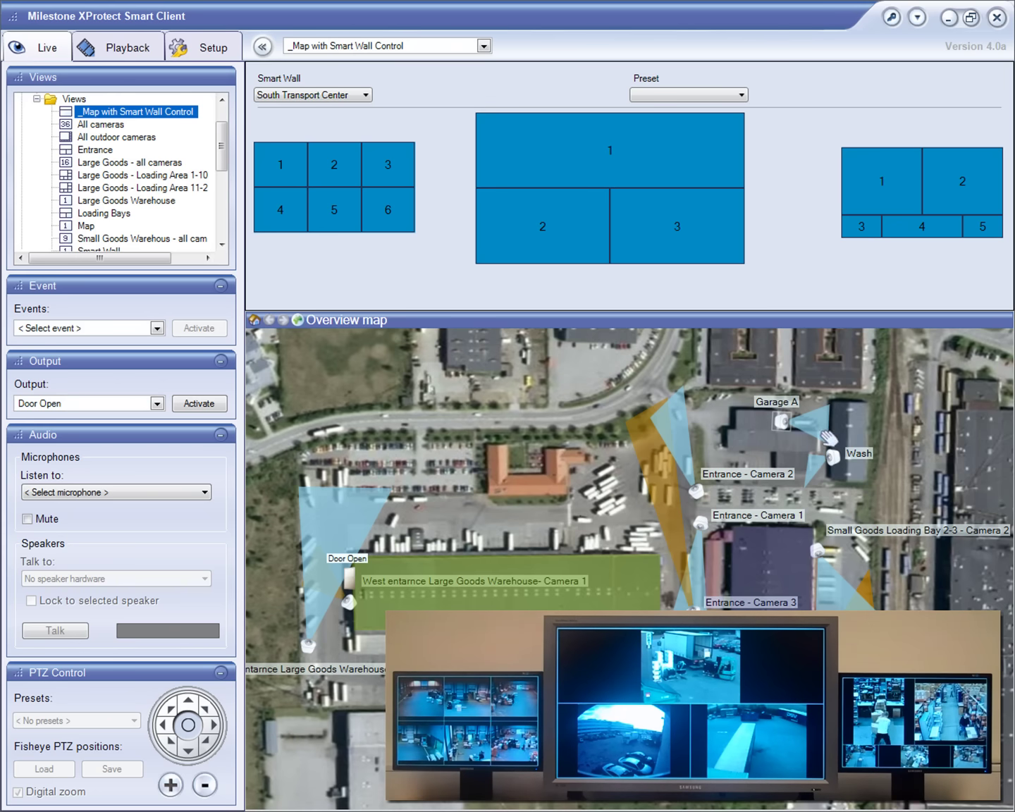
mouse_move(835, 459)
left_mouse_down()
mouse_move(934, 215)
mouse_move(961, 200)
left_mouse_up()
left_click_drag(349, 604, 277, 212)
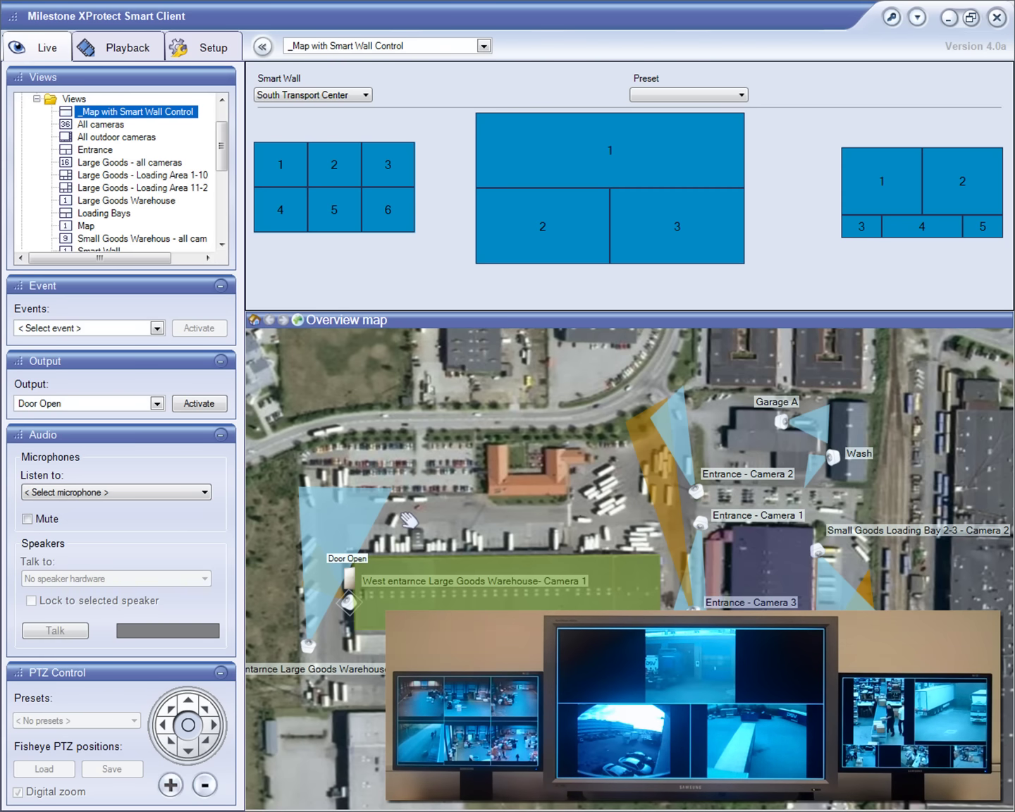
Step: Zoom the map toward the large goods warehouse and activate its Door Open output
left_click_drag(411, 516, 420, 450)
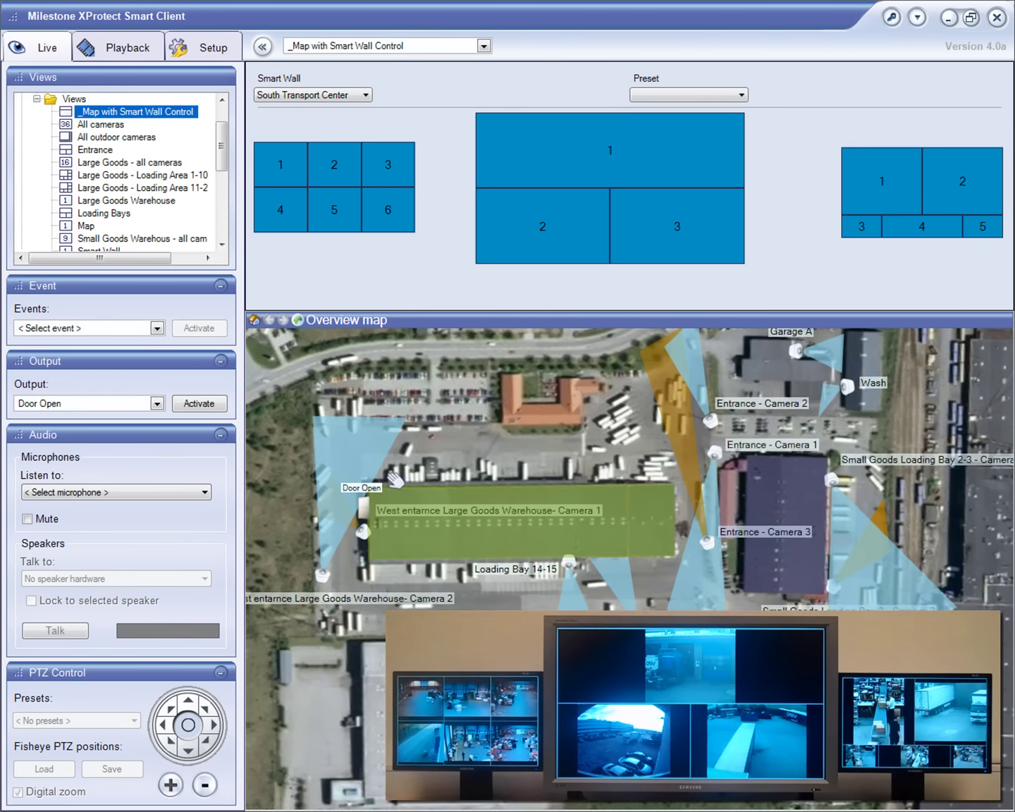
scroll(402, 471, "up", 1)
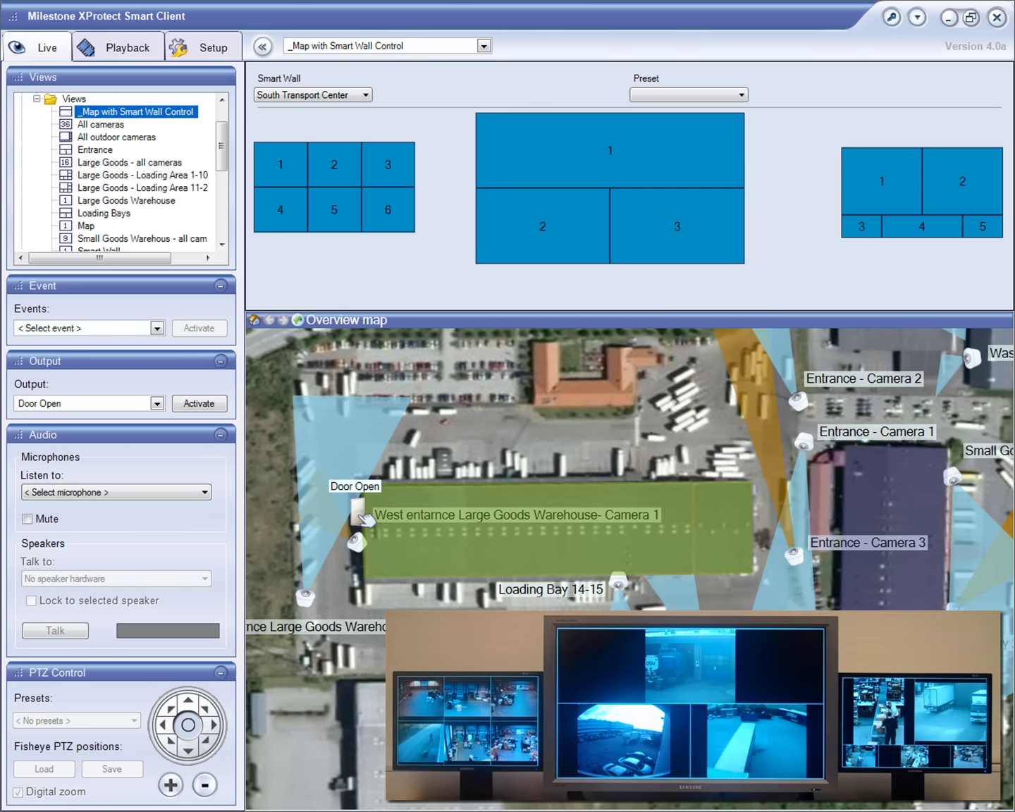
left_click(363, 515)
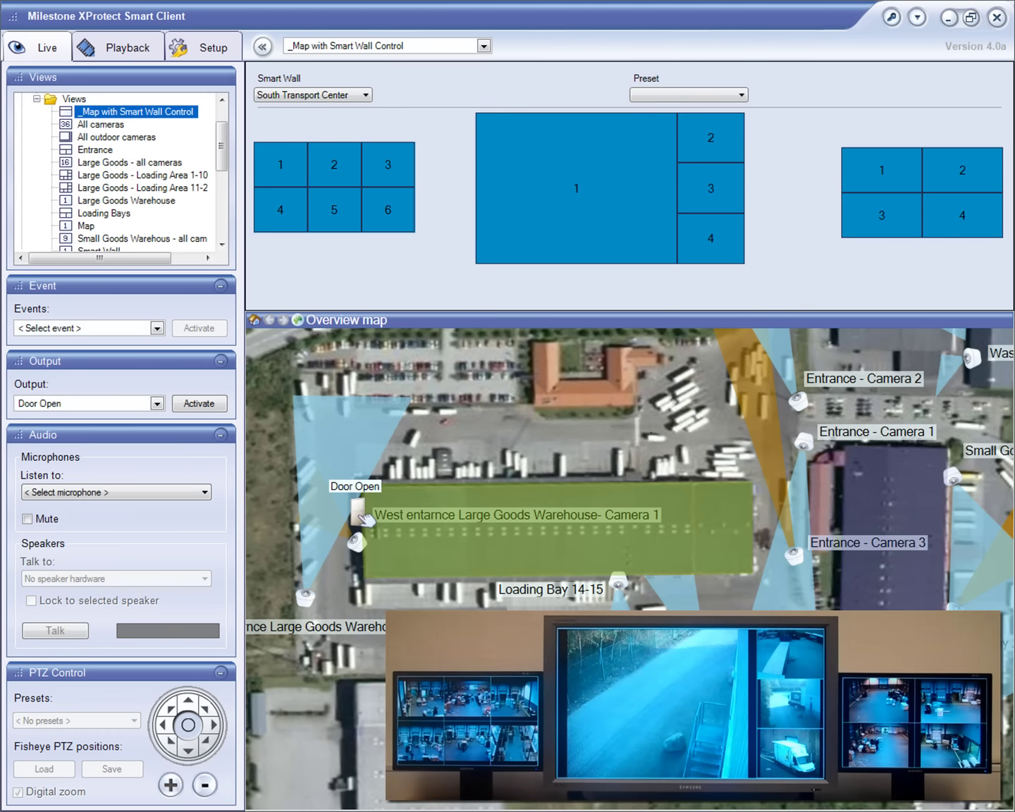
left_click_drag(498, 423, 479, 478)
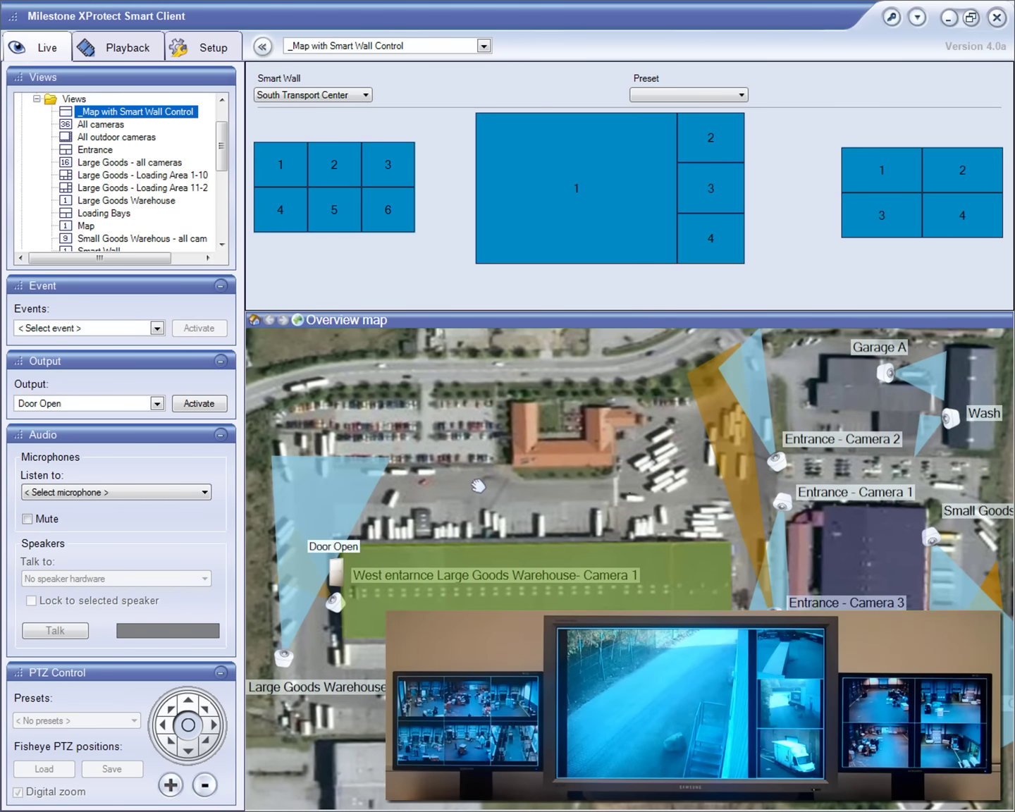
right_click(329, 198)
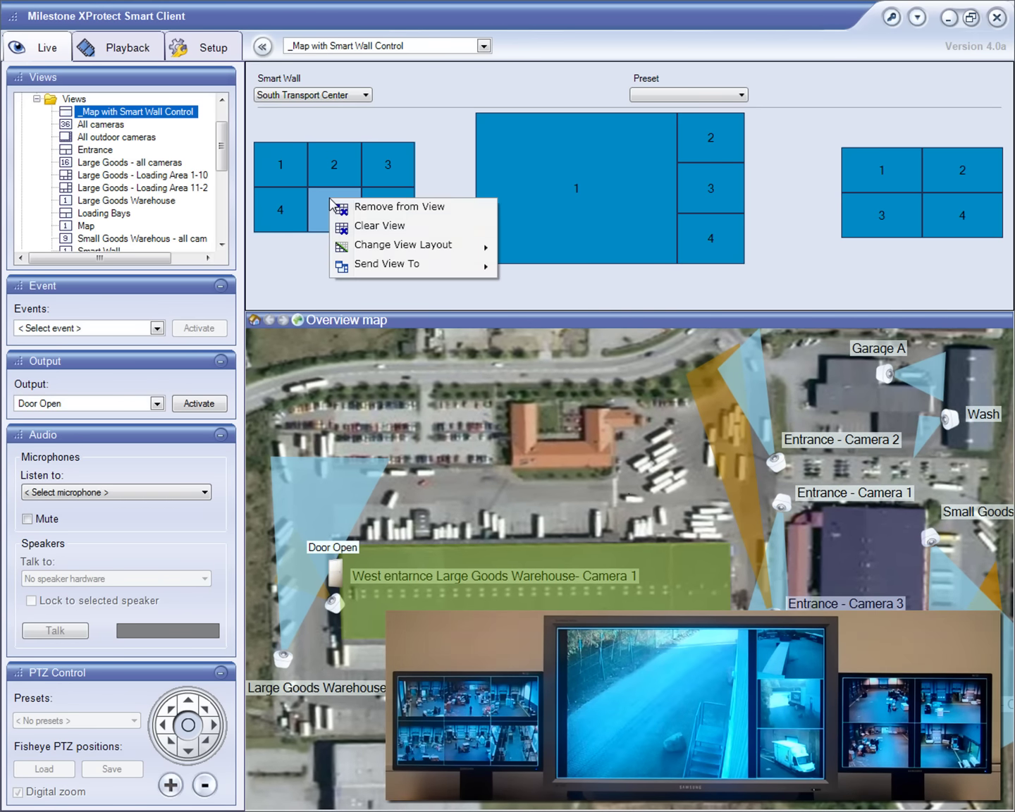
mouse_move(388, 268)
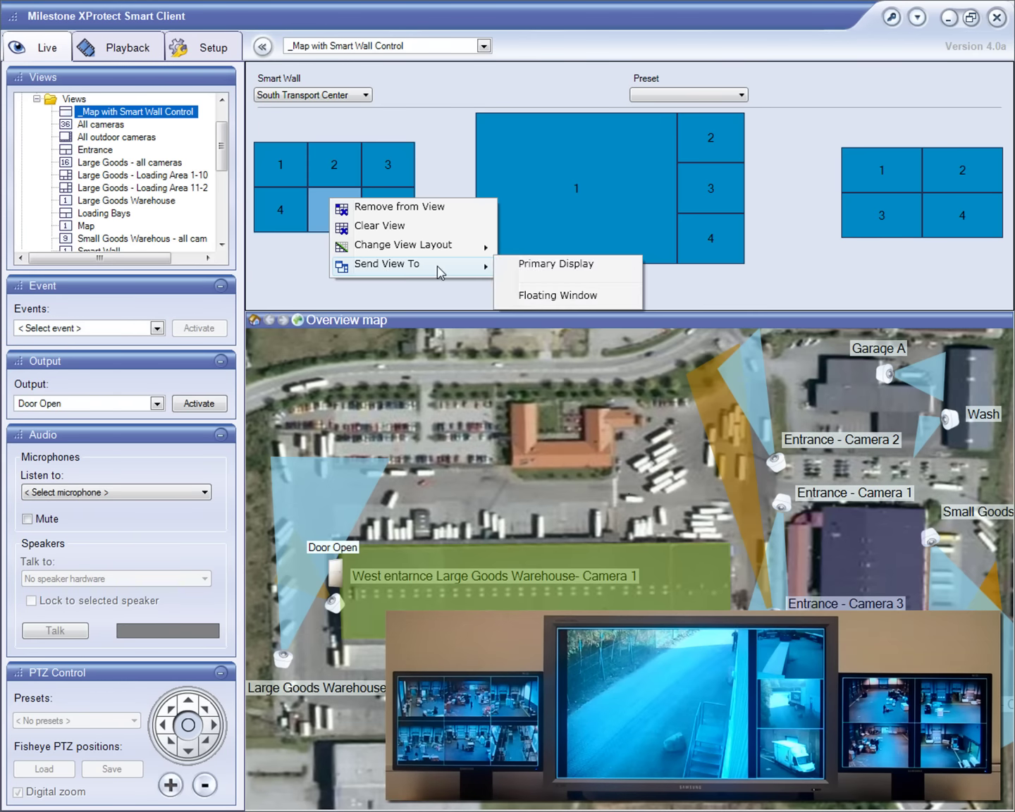
left_click(528, 295)
left_click_drag(438, 189, 277, 50)
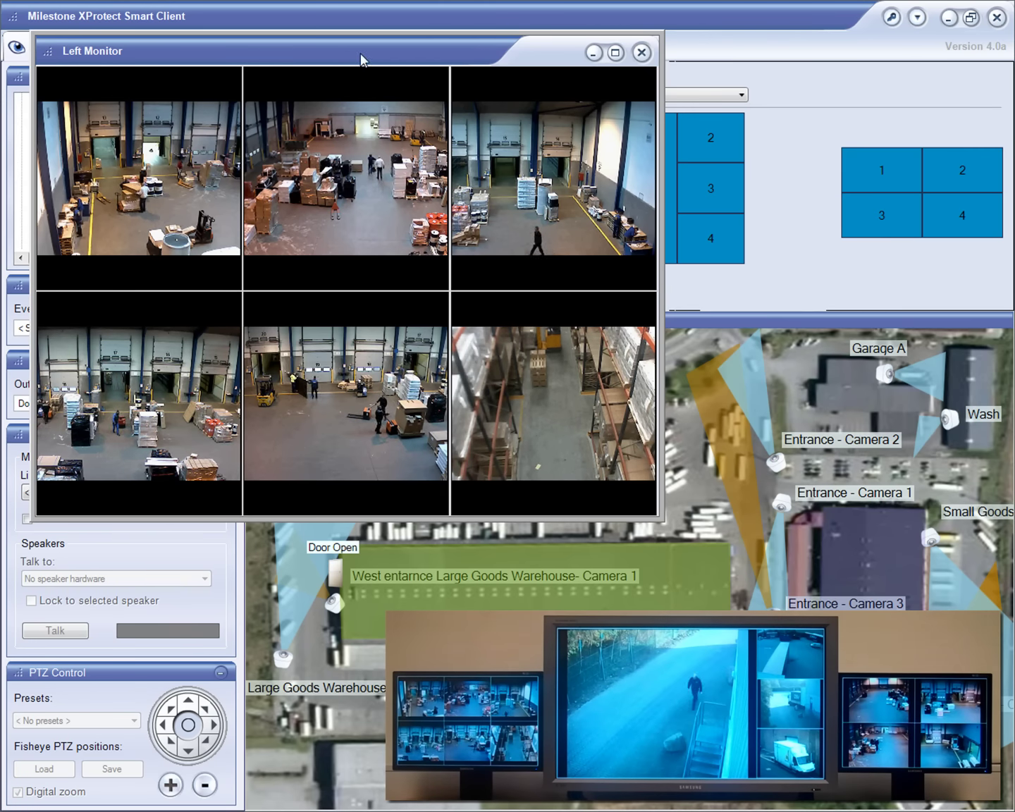
left_click(642, 54)
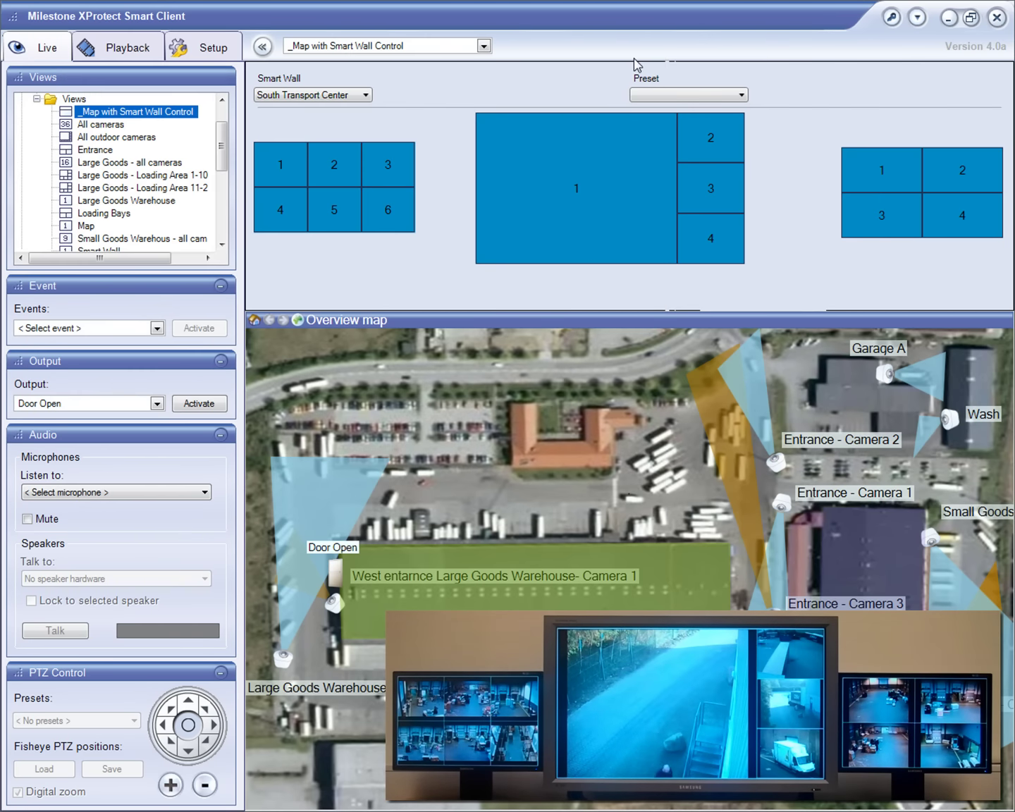
Step: Remove the camera from the centre monitor's pane 1 and drop Entrance - Camera 2 there
right_click(564, 175)
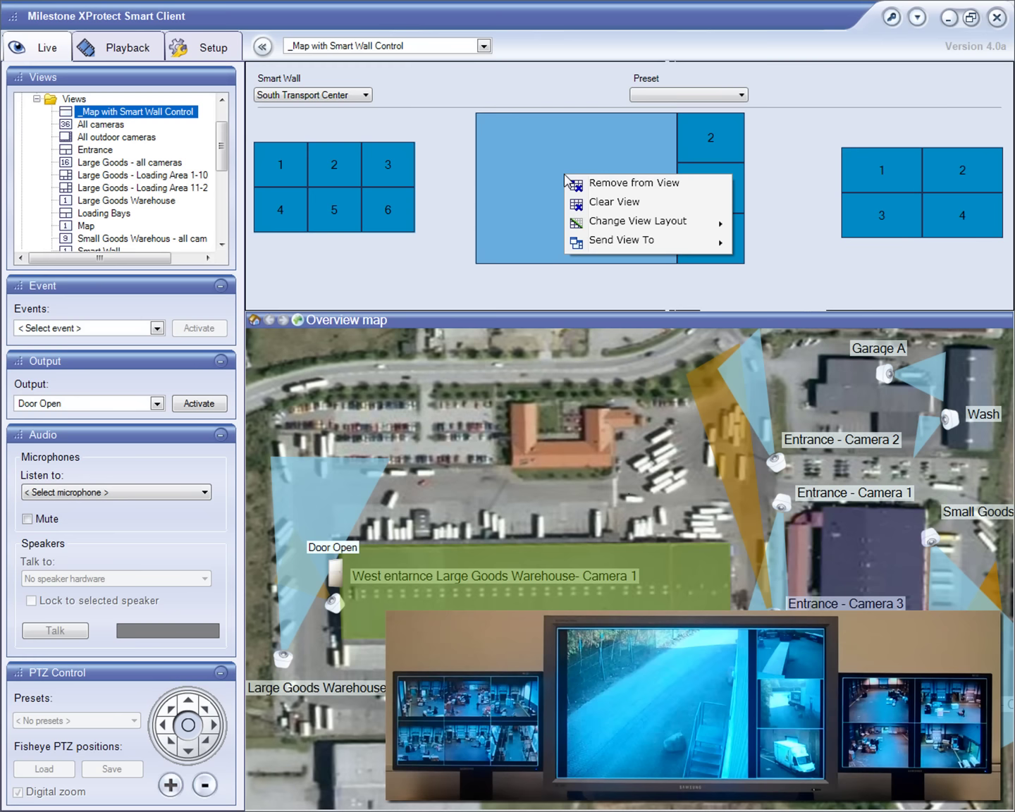
left_click(605, 183)
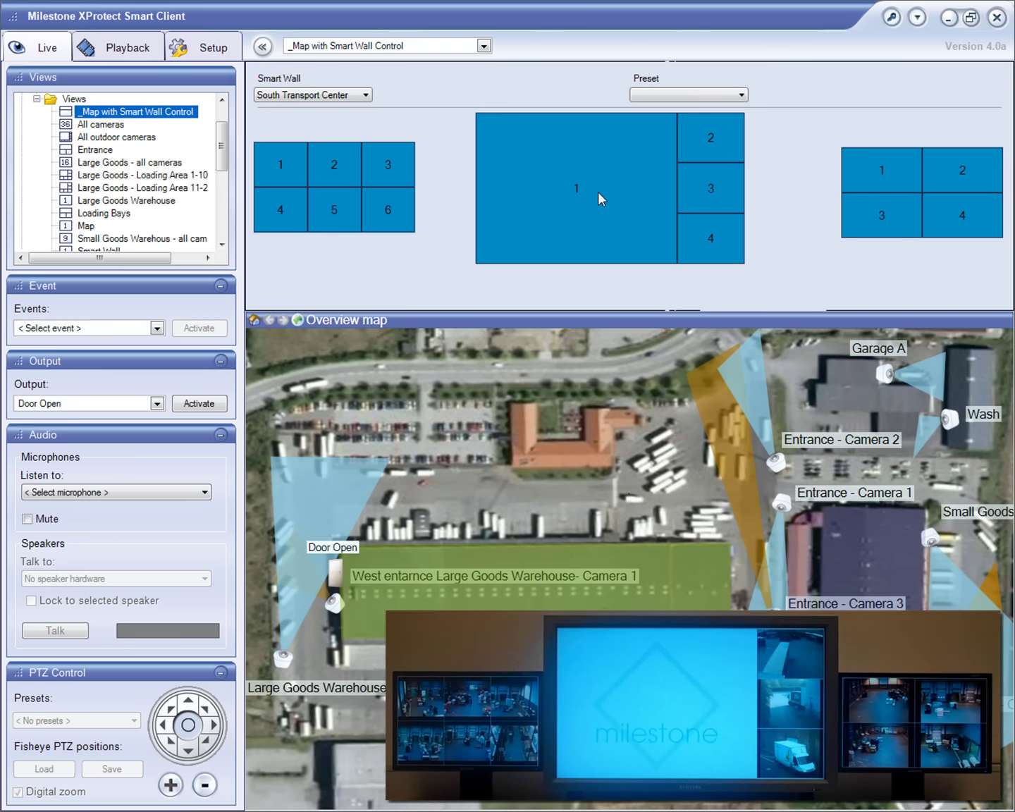
mouse_move(776, 462)
left_mouse_down()
mouse_move(585, 194)
mouse_move(571, 189)
left_mouse_up()
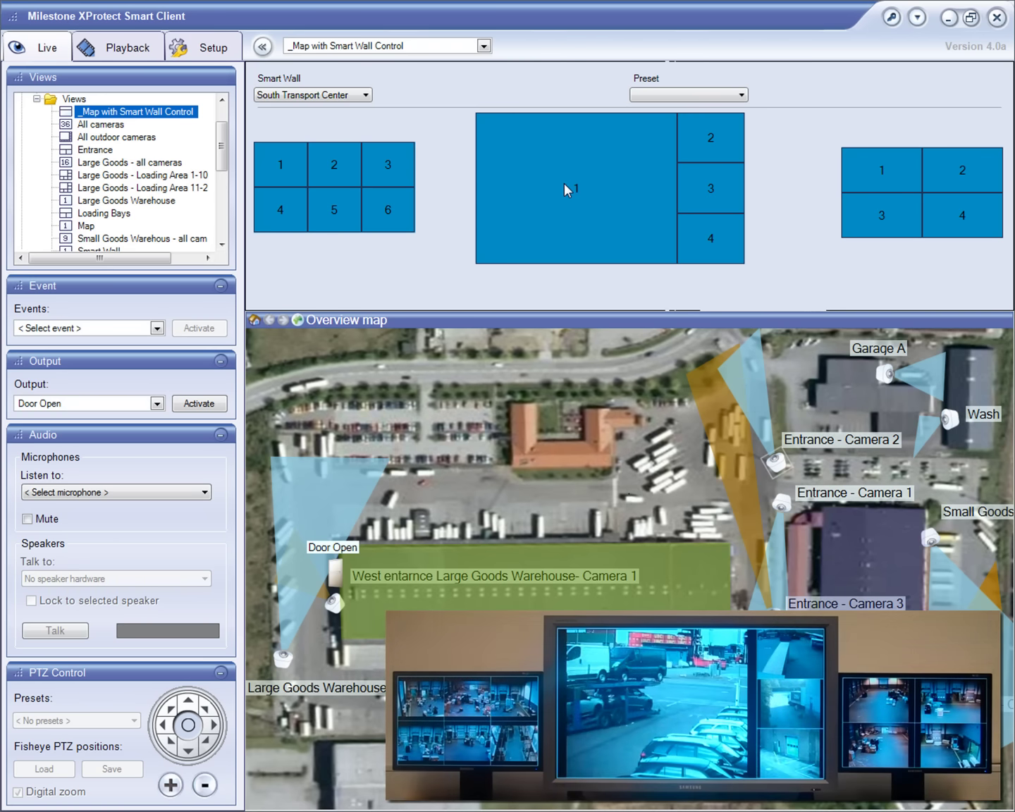
Step: Change the centre monitor to the 16:9 2 + 1 + 2 layout, then clear its cameras
right_click(563, 184)
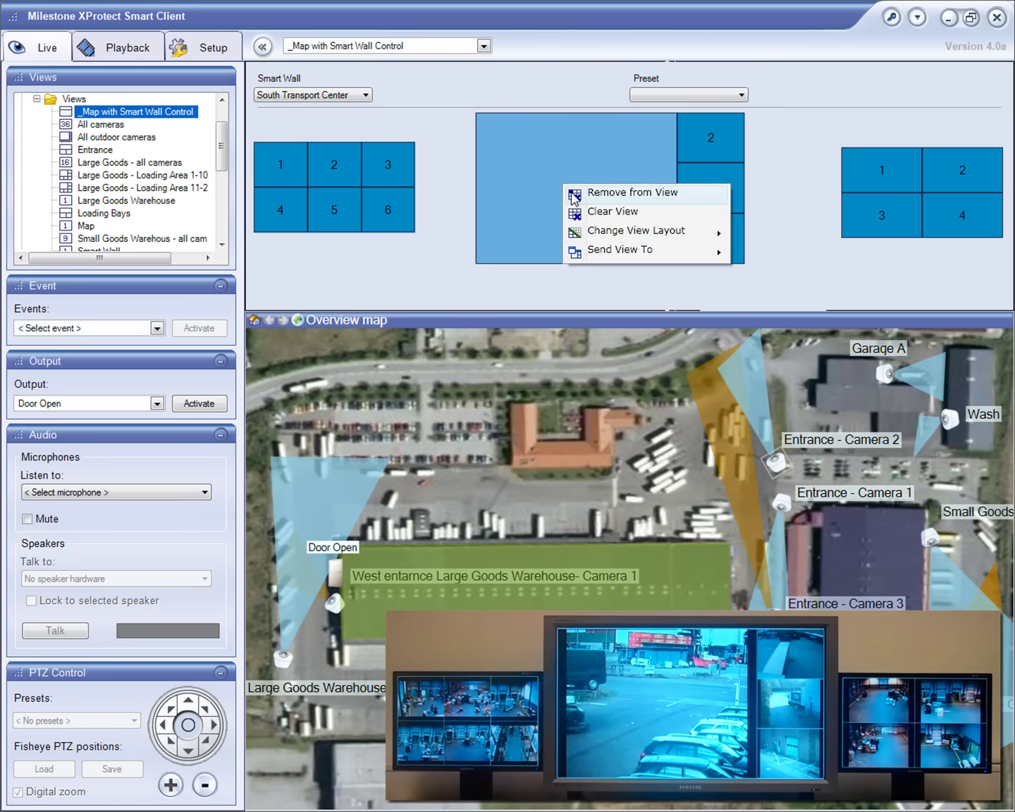
mouse_move(608, 240)
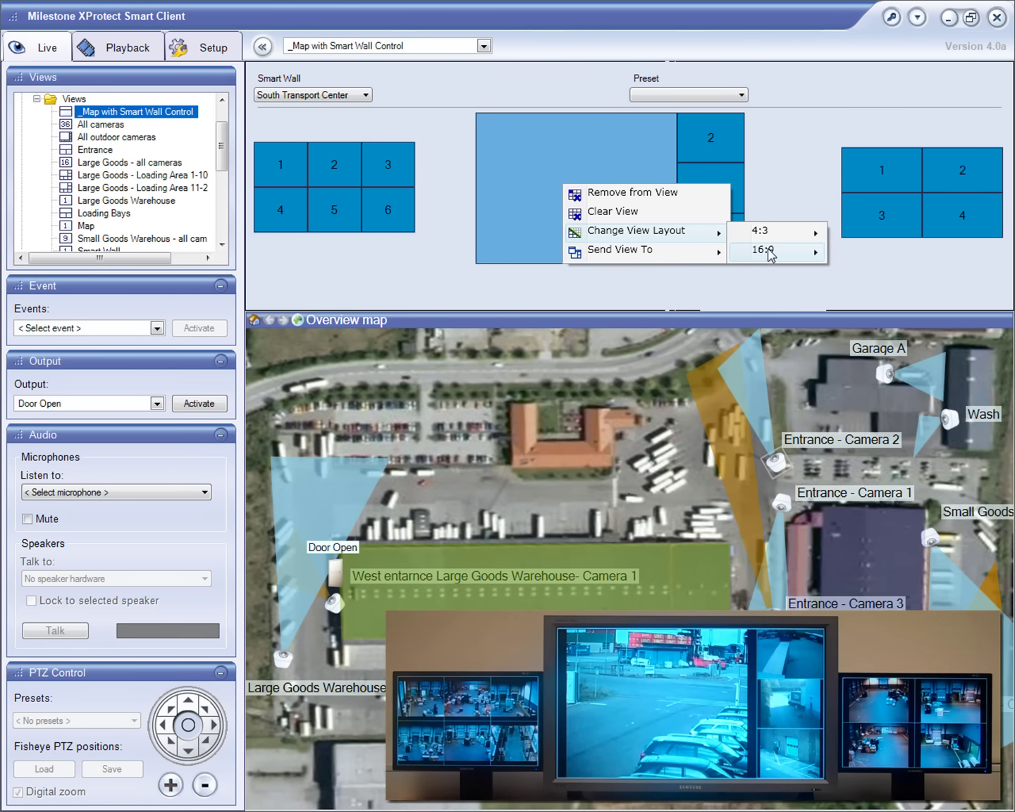
mouse_move(770, 256)
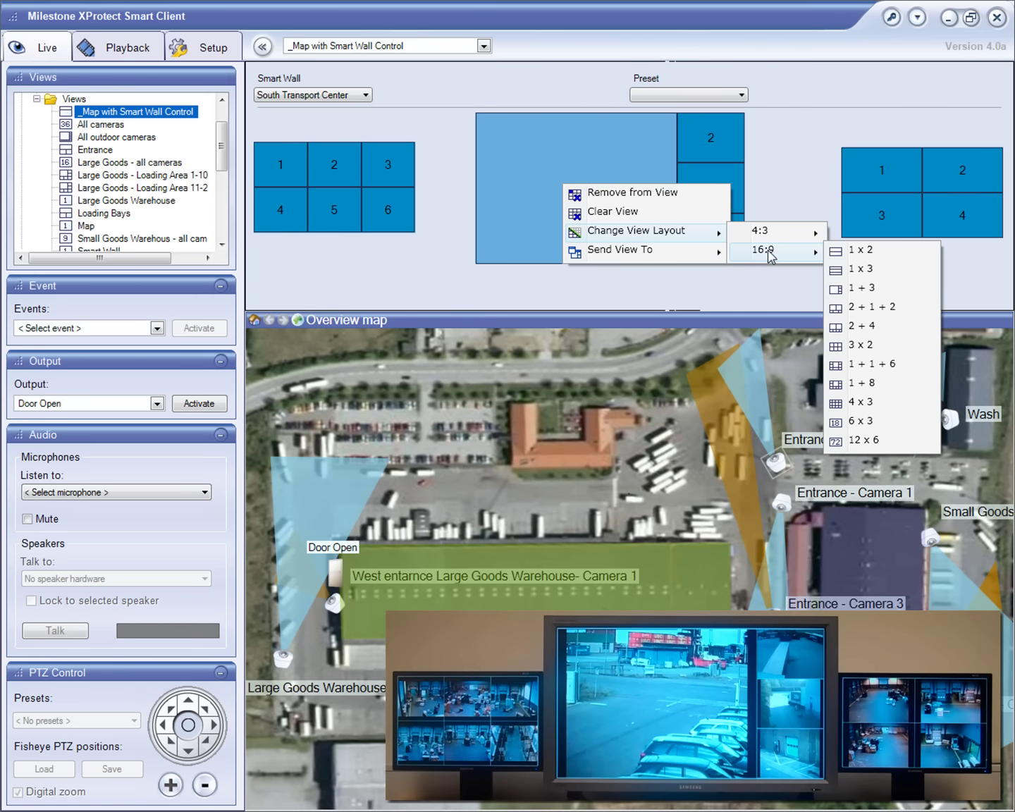
left_click(869, 307)
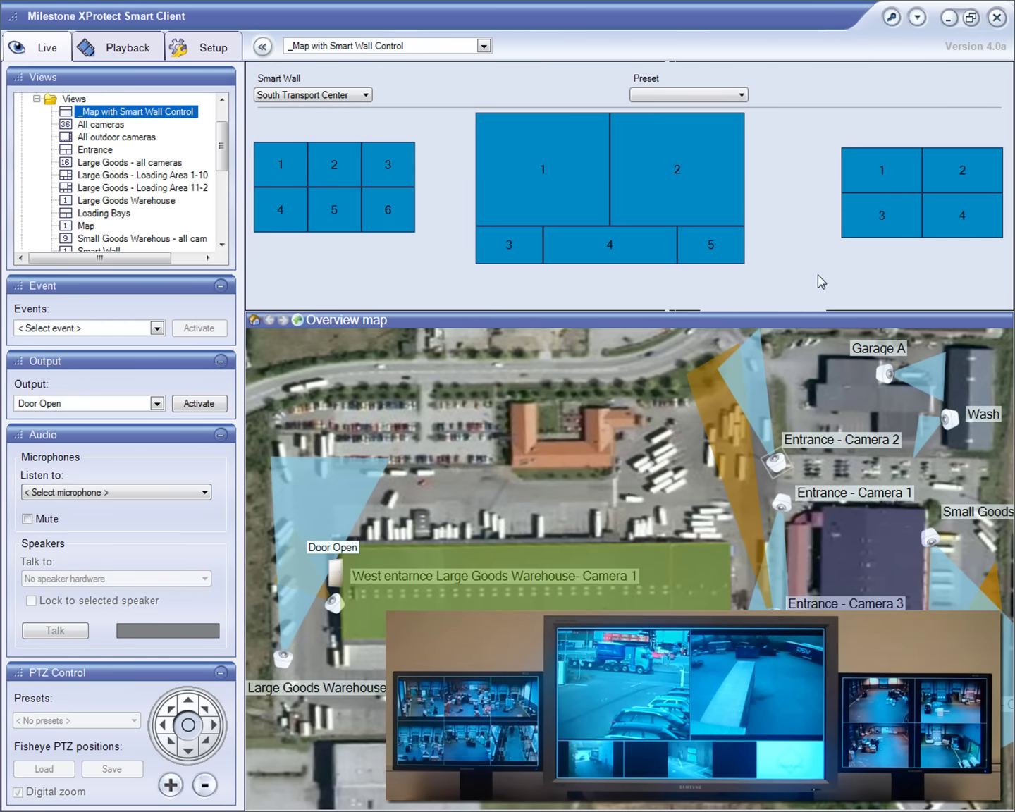
right_click(582, 183)
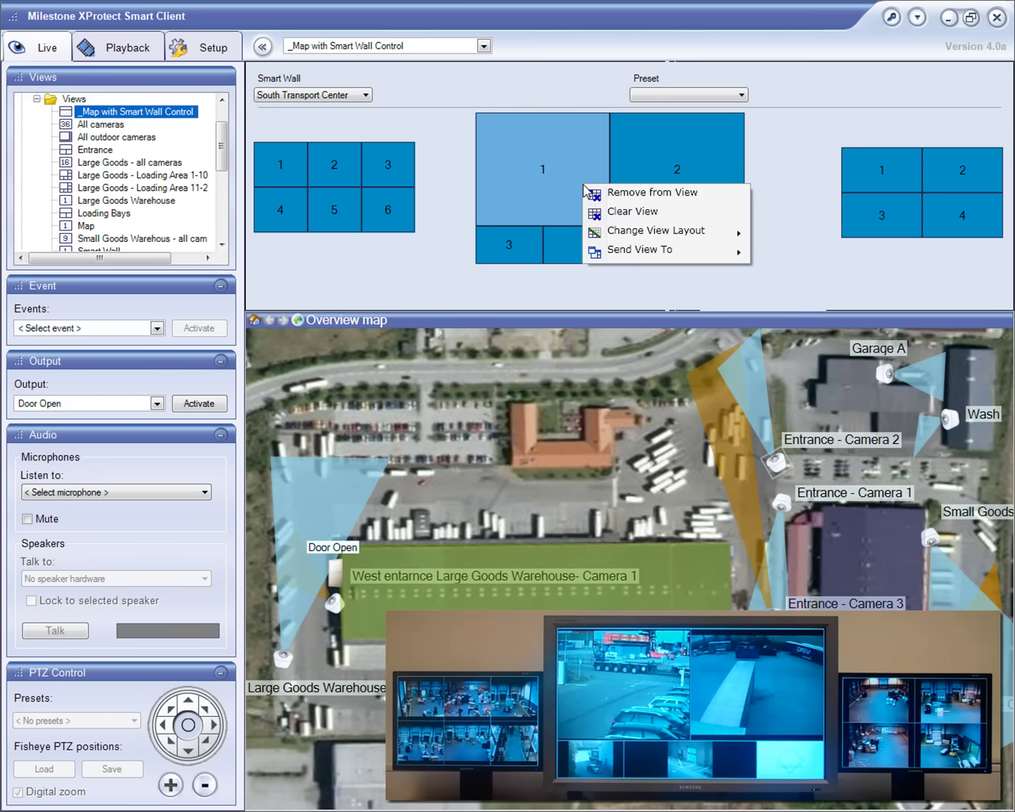
left_click(613, 211)
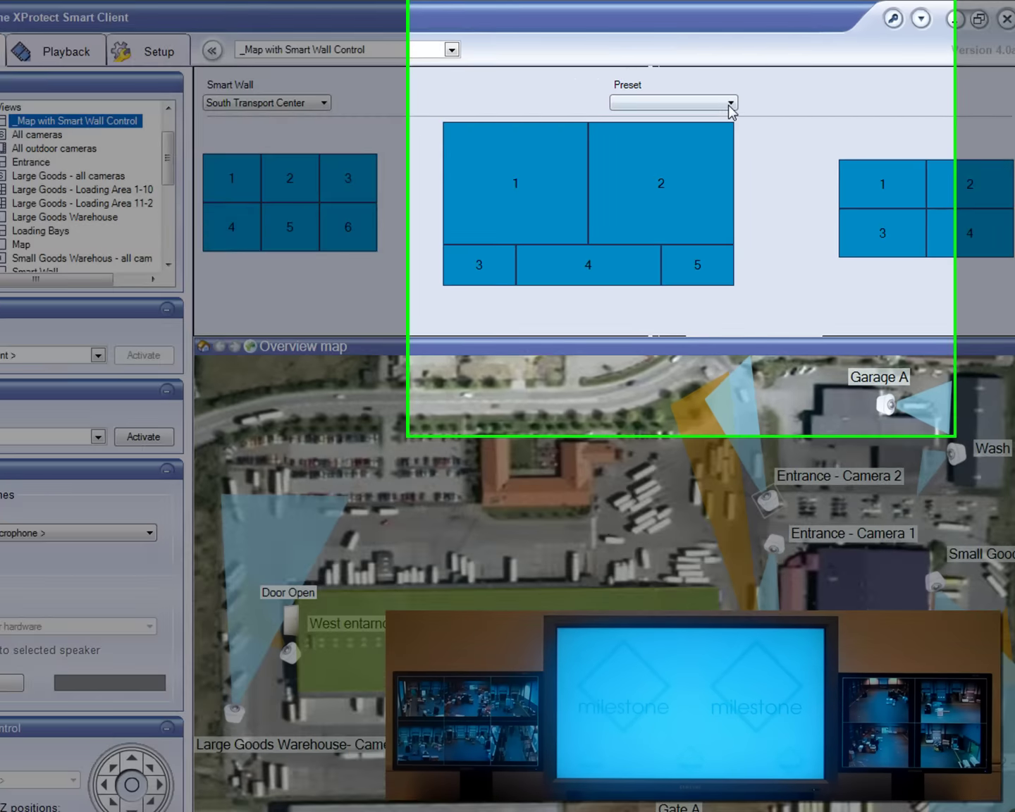
Step: Apply the Insident Small Goods Warehouse preset, then restore the wall's normal layouts
left_click(742, 94)
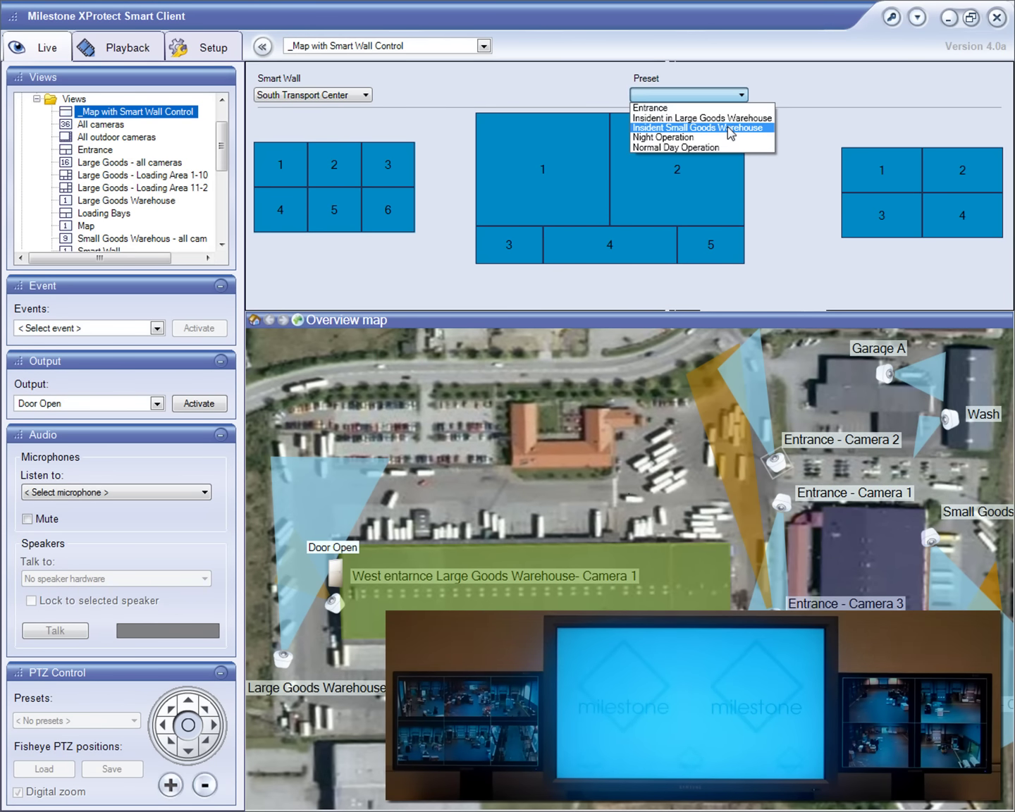
left_click(731, 129)
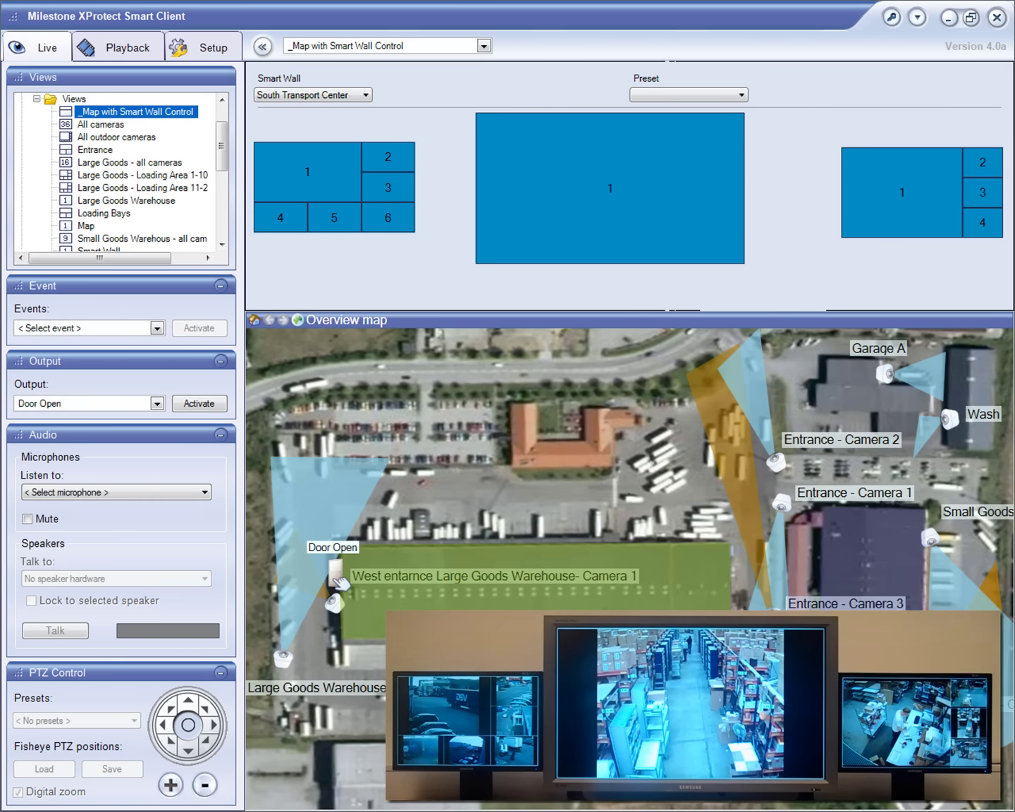
left_click(342, 583)
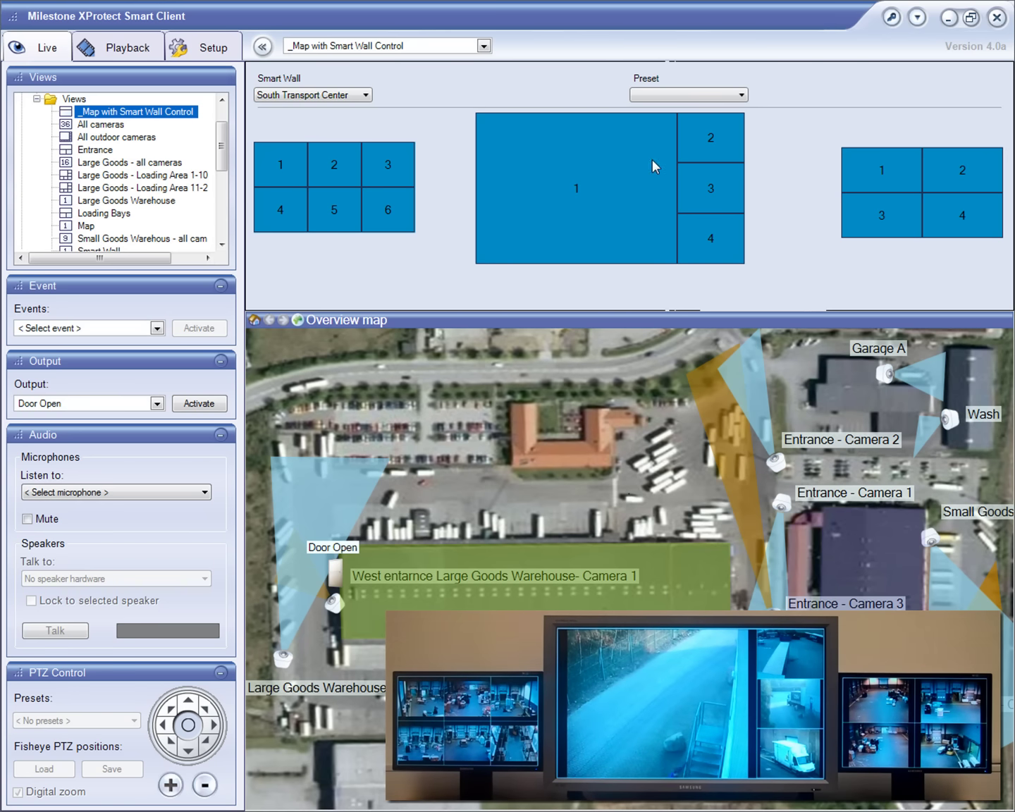
Step: Choose Insident Small Goods Warehouse from the Preset list and zoom the overview map out
left_click(743, 97)
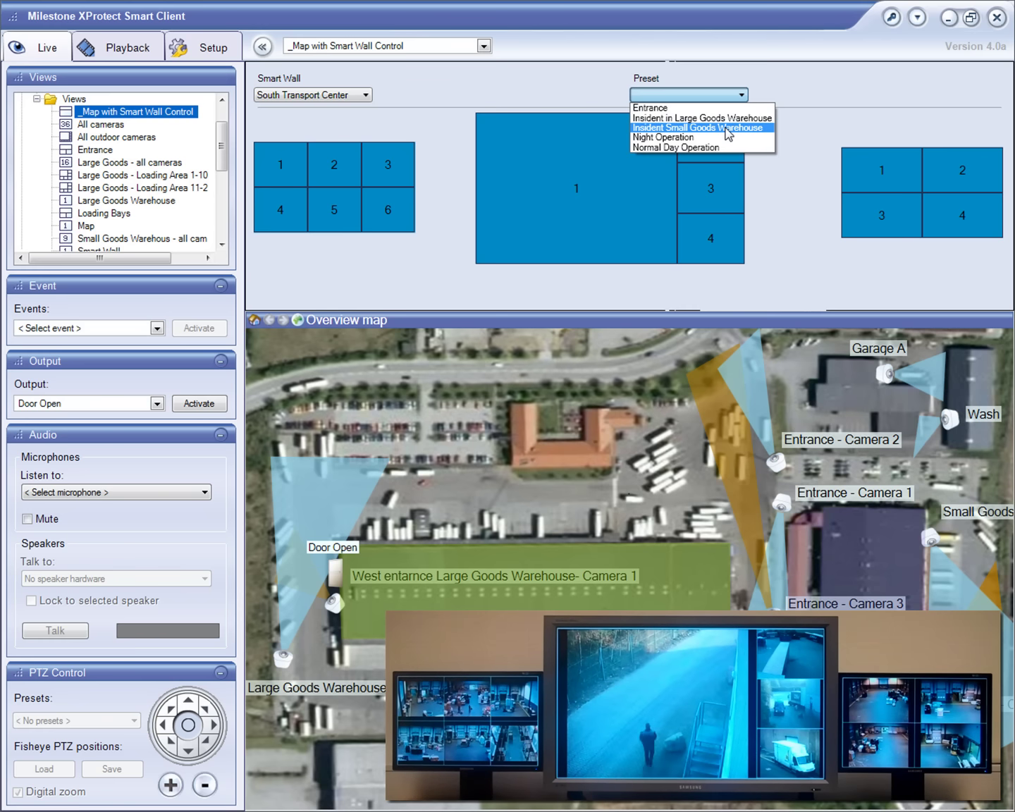
left_click(728, 131)
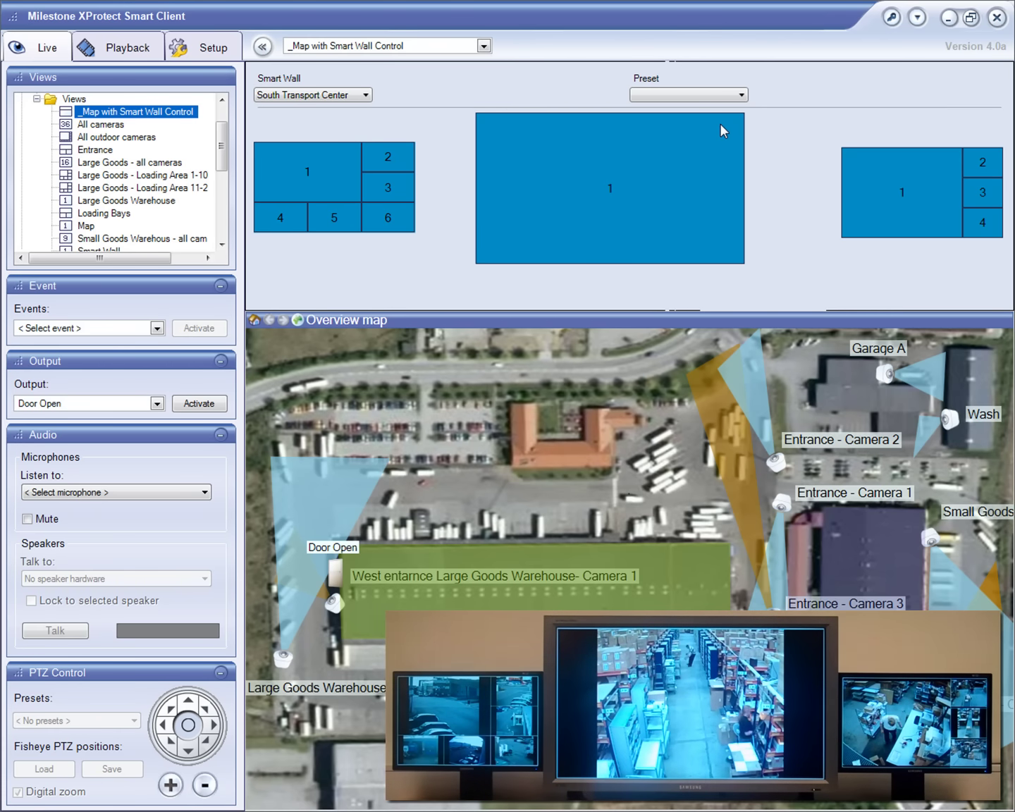
scroll(501, 360, "down", 2)
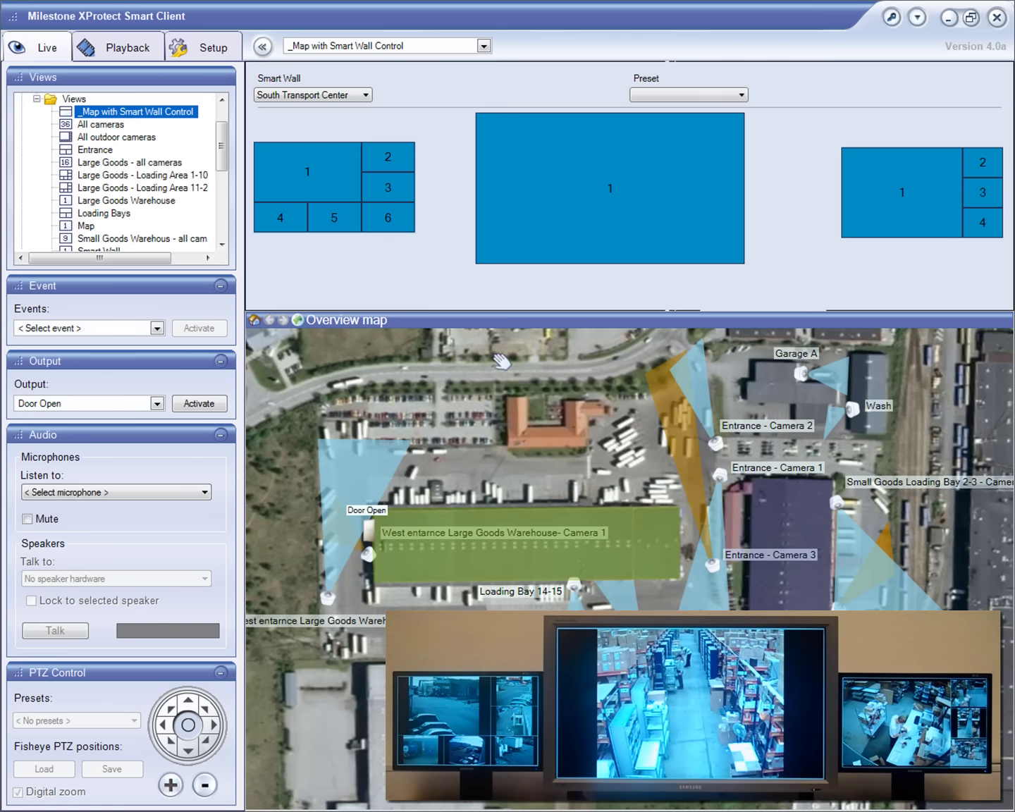
Step: Collapse Views, expand Smart Walls, and preview South Transport Center's Left then Right Monitor
left_click(37, 98)
left_click(23, 150)
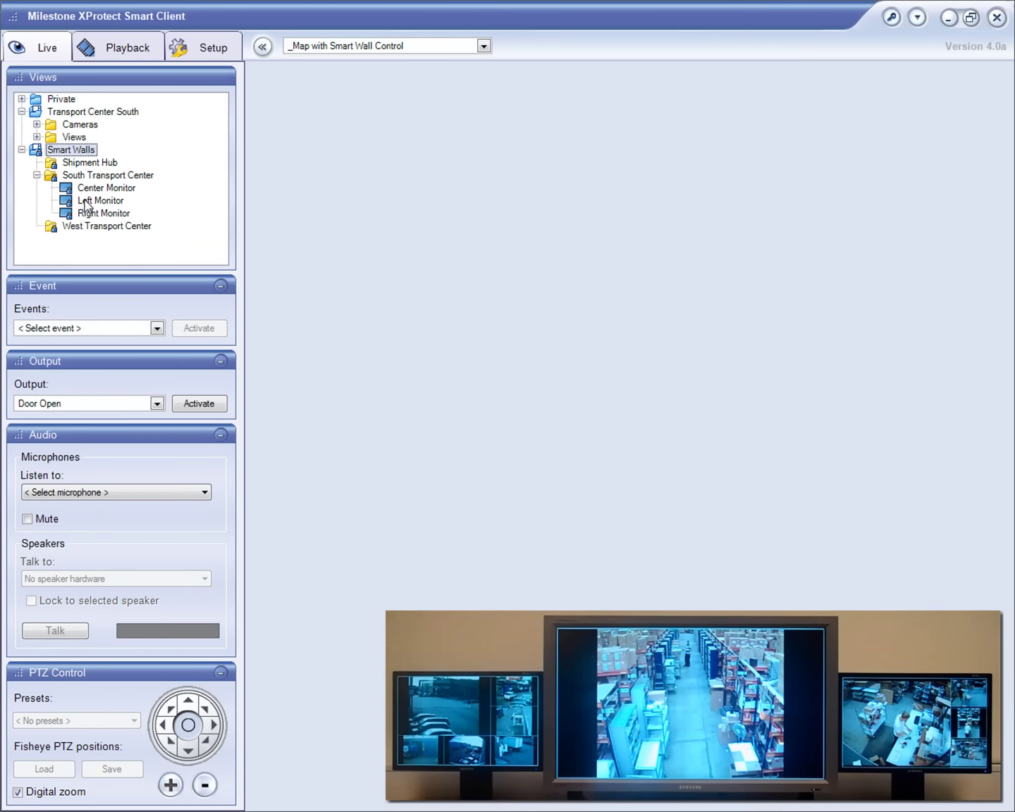
left_click(86, 201)
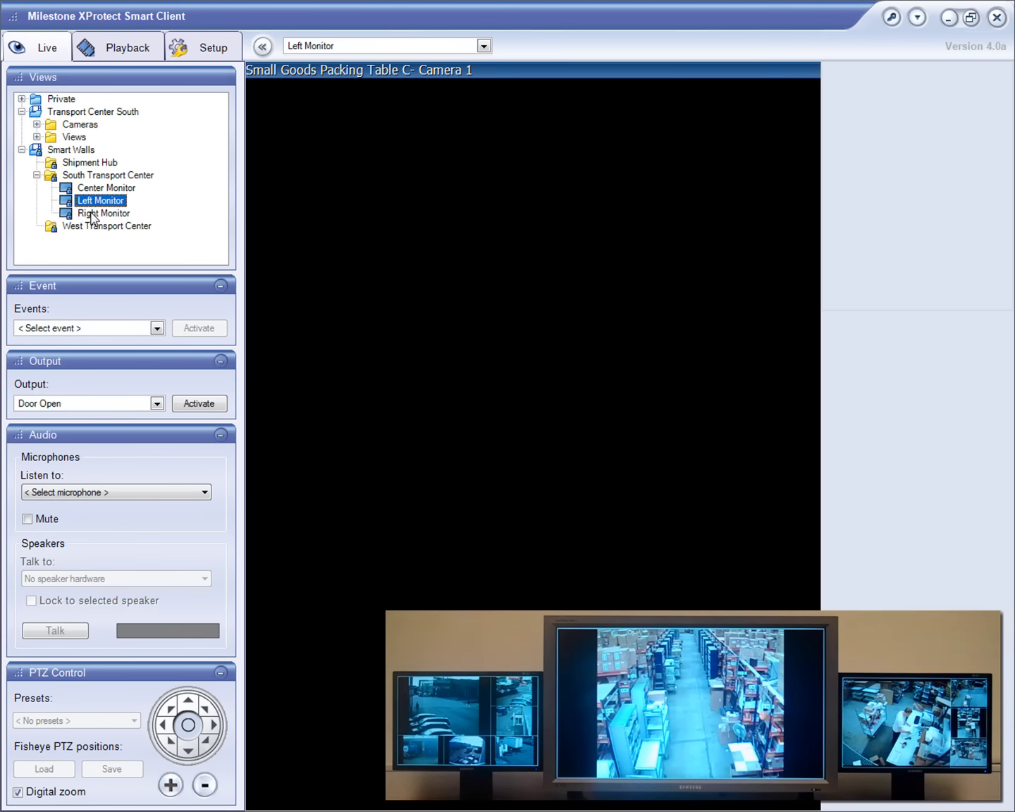
left_click(92, 213)
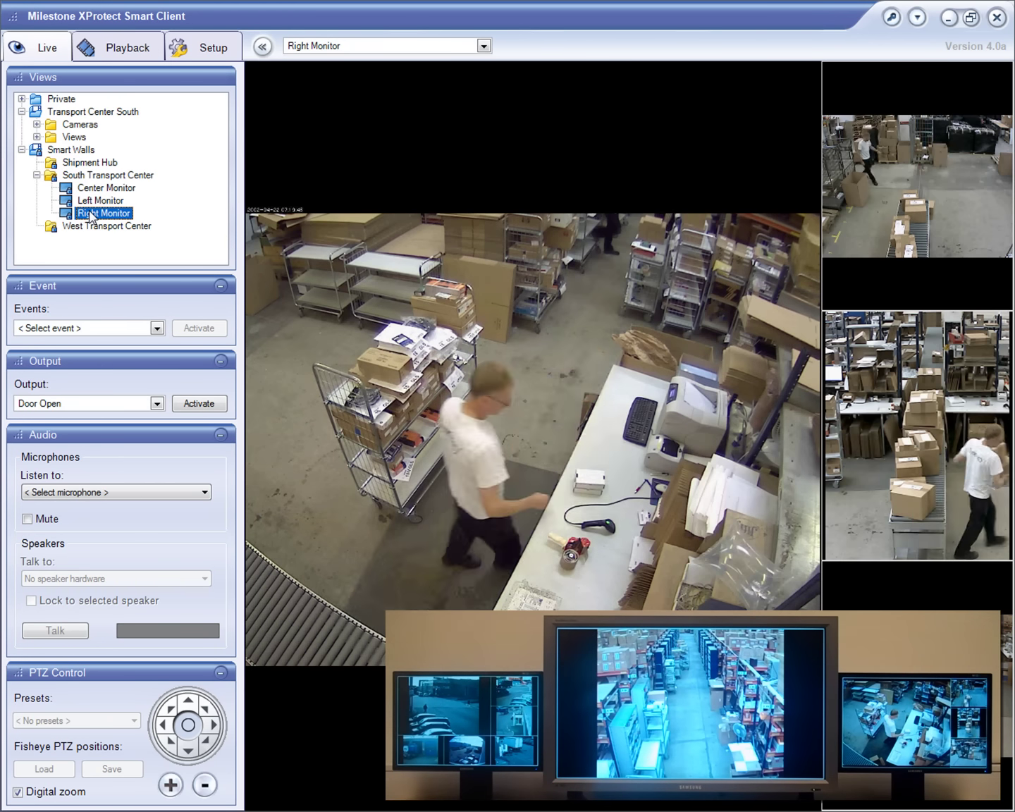